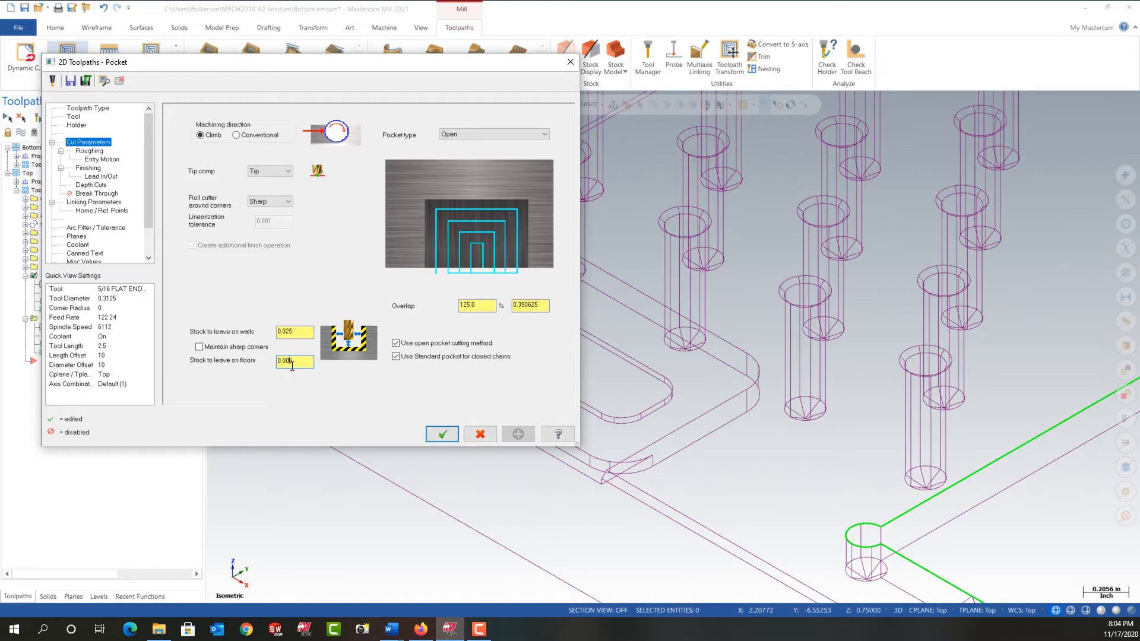
# Step: Accept the pocket parameters and copy open pocket operations 15 (rough) and 16 (finish) to the end of Toolpath Group-2
pyautogui.click(442, 434)
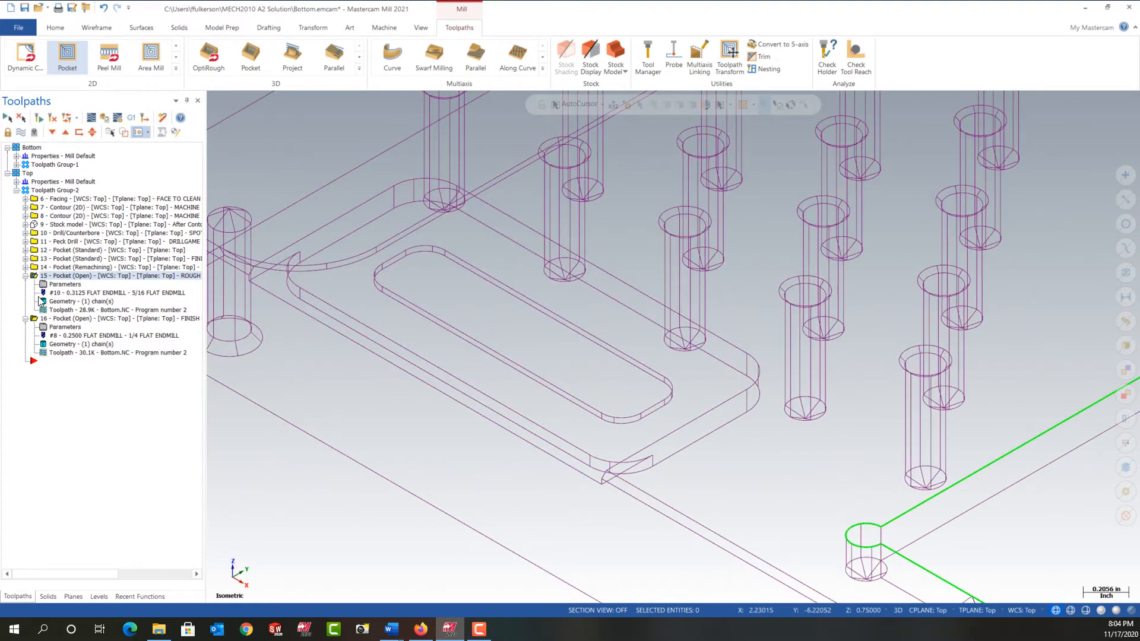
pyautogui.click(35, 320)
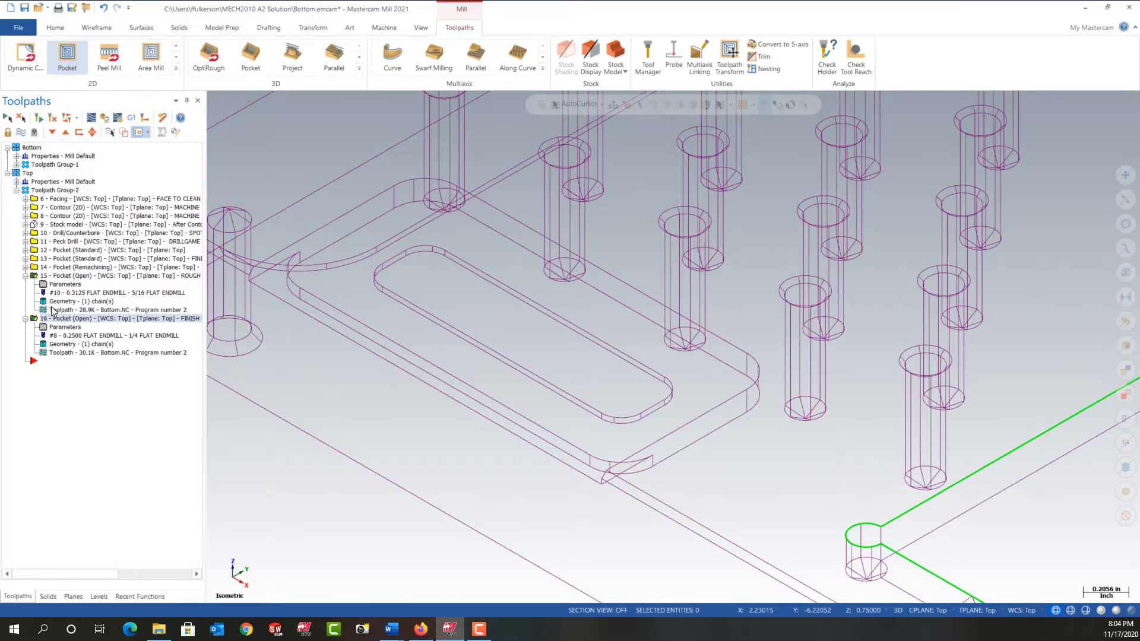
pyautogui.click(47, 276)
pyautogui.keyDown('ctrl'); pyautogui.click(36, 318); pyautogui.keyUp('ctrl')
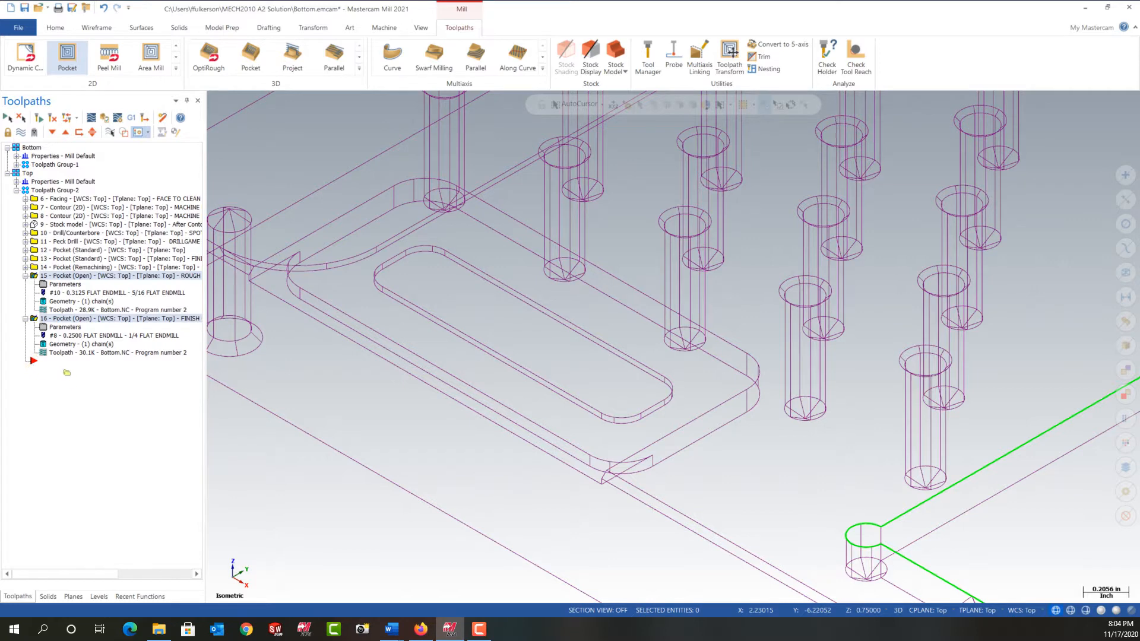
pyautogui.moveTo(67, 372)
pyautogui.mouseDown(button='right')
pyautogui.moveTo(50, 369)
pyautogui.moveTo(61, 362)
pyautogui.mouseUp(button='right')
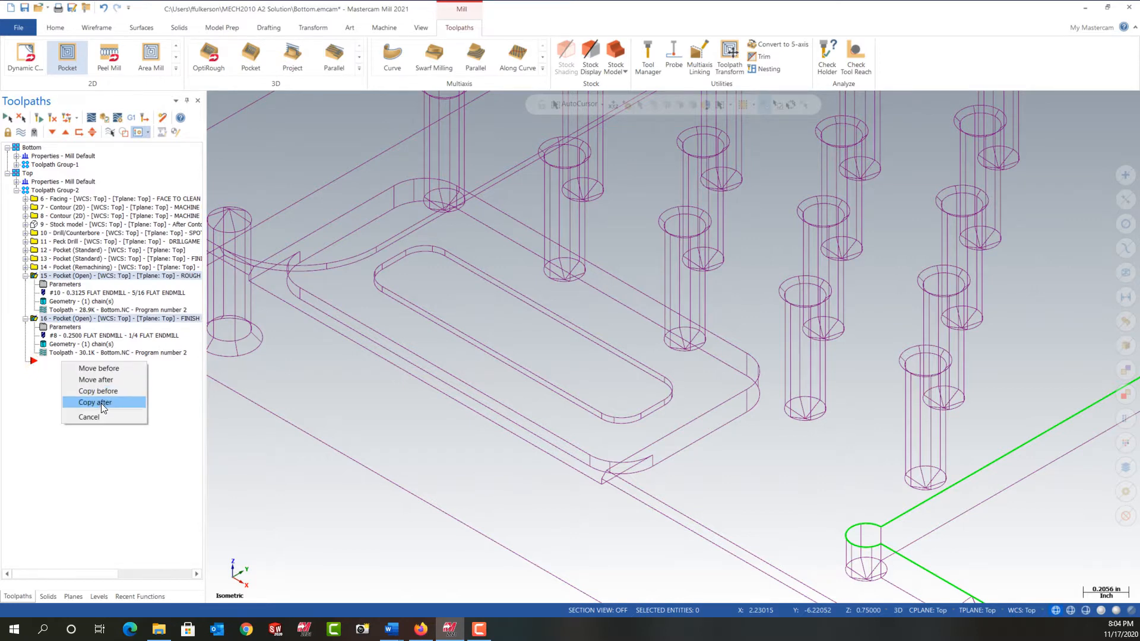
pyautogui.click(101, 404)
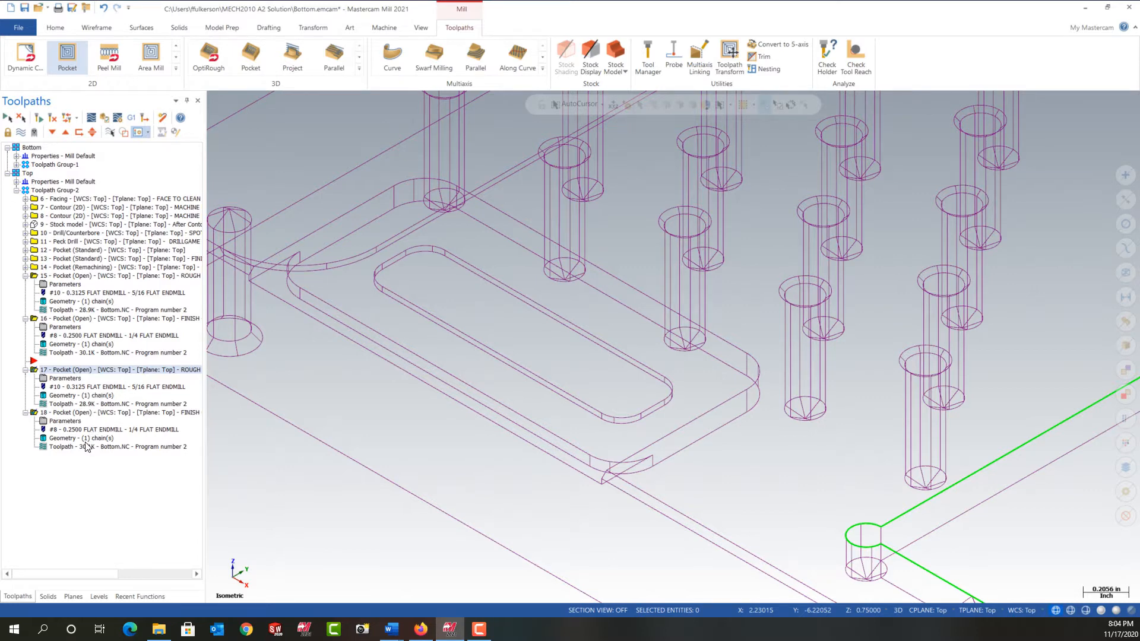
# Step: Rechain the geometry of rough pocket operation 17 to the closed loop around the rounded rectangular pocket floor
pyautogui.click(60, 395)
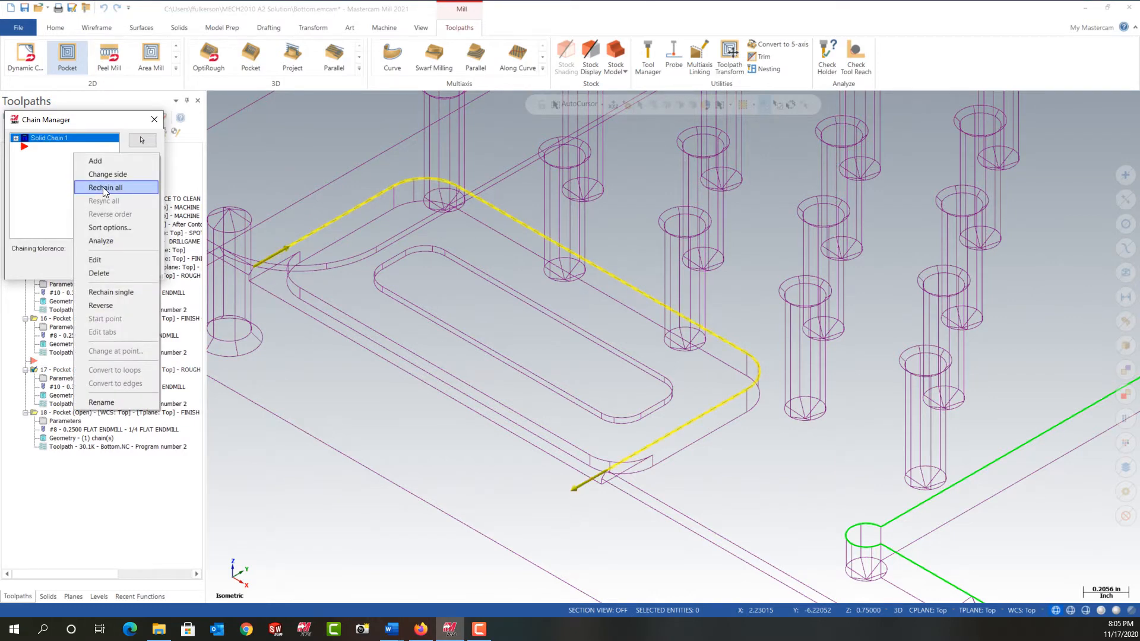
pyautogui.click(103, 187)
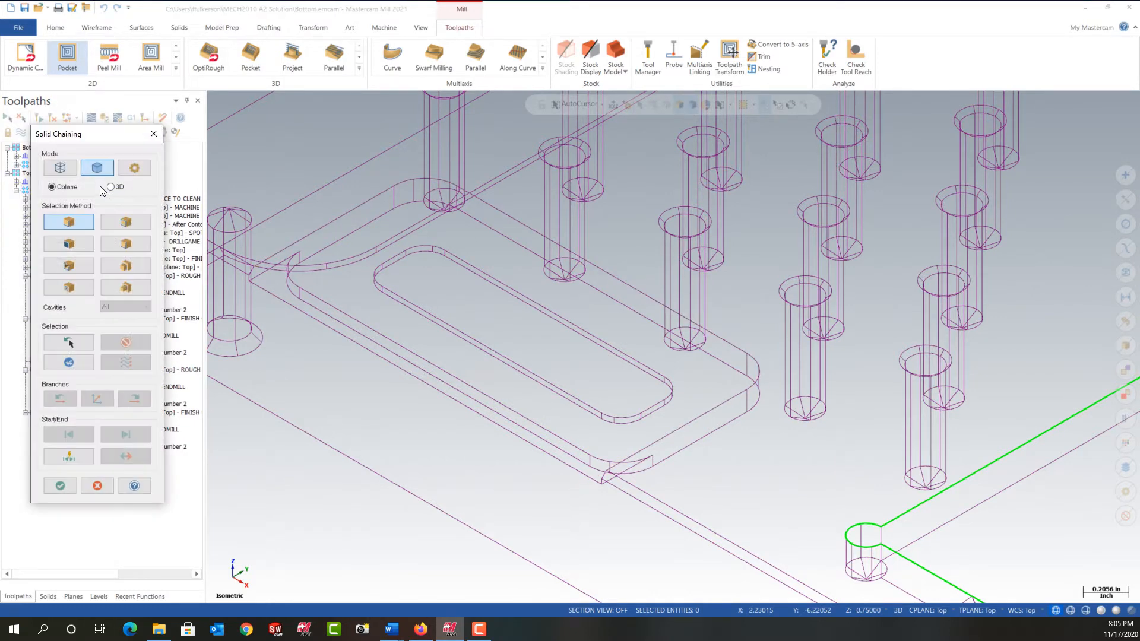
pyautogui.click(127, 226)
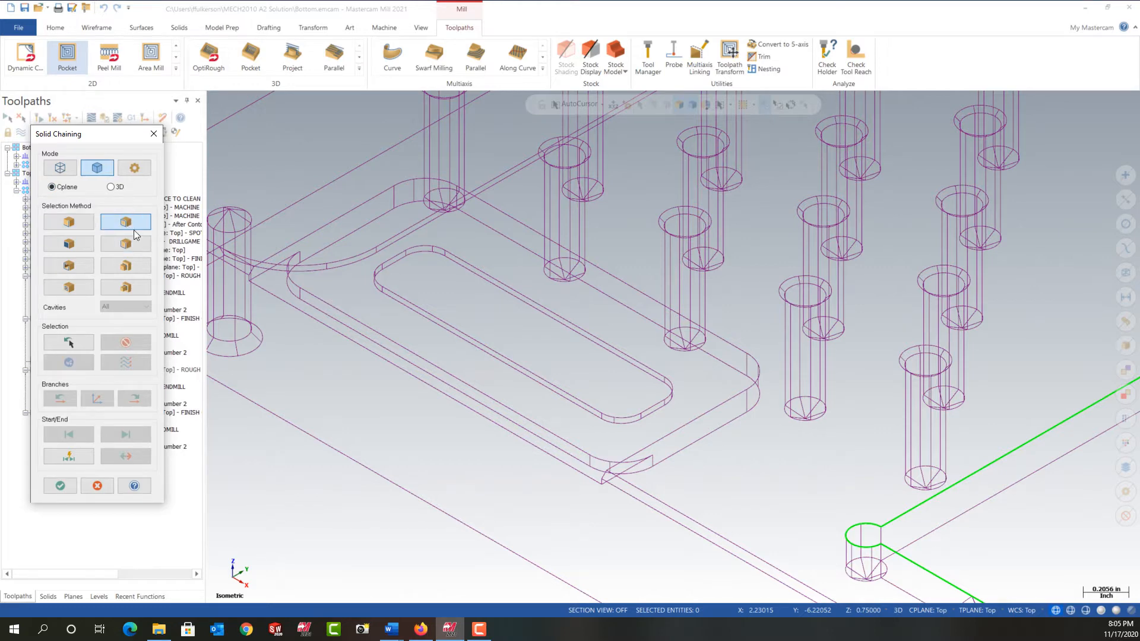
pyautogui.click(337, 241)
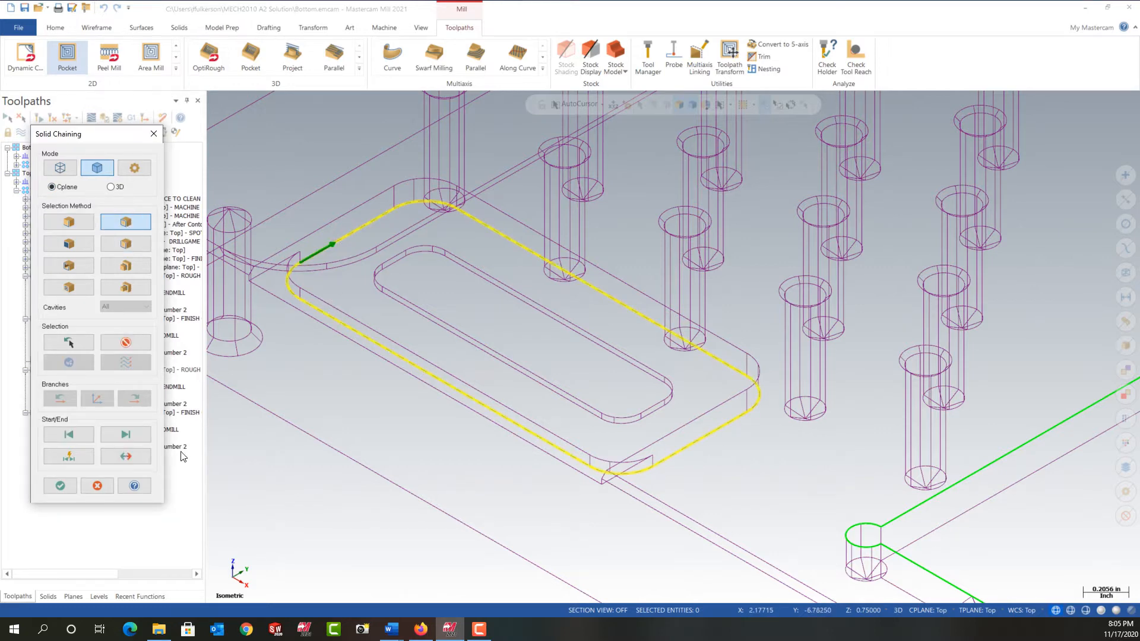
pyautogui.click(61, 486)
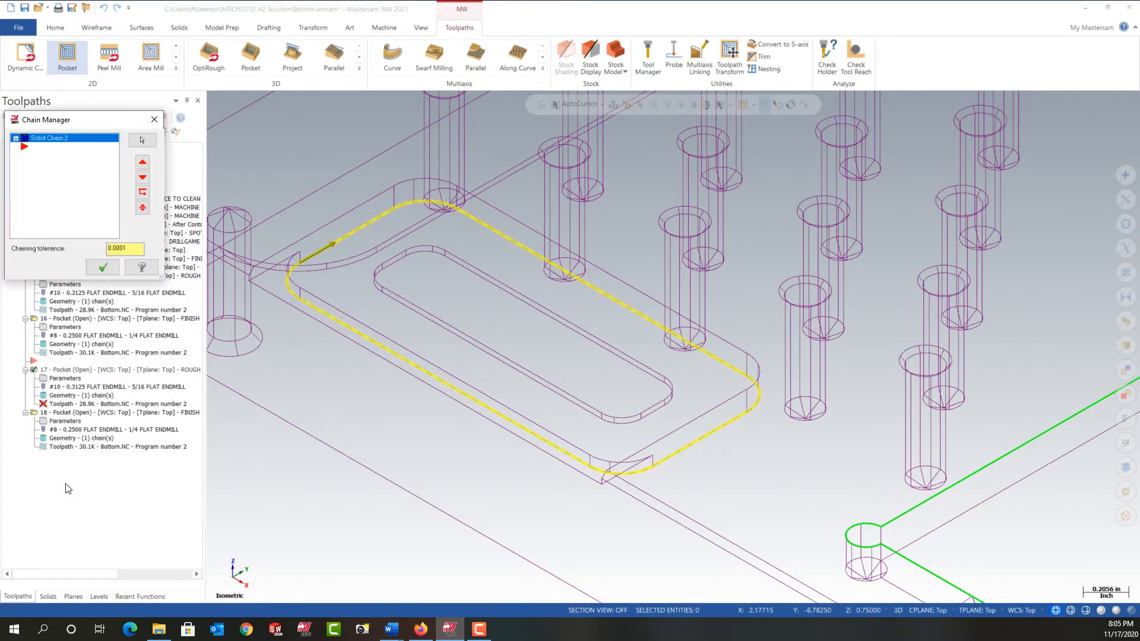
pyautogui.click(102, 269)
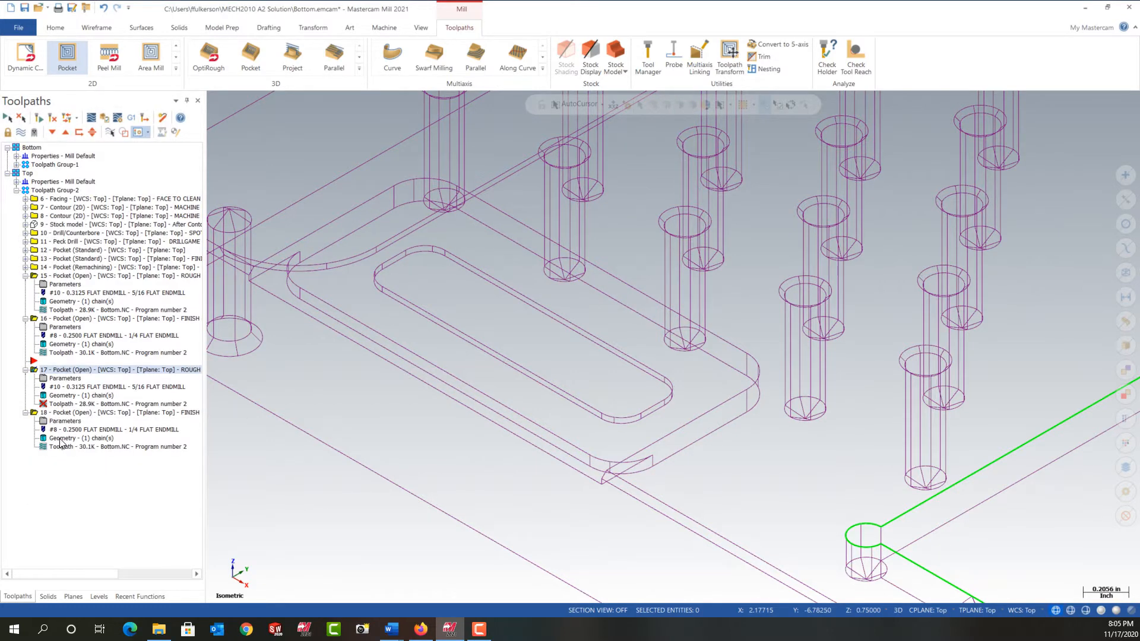
# Step: Rechain the geometry of finish pocket operation 18 to the same closed loop around the pocket floor
pyautogui.click(59, 439)
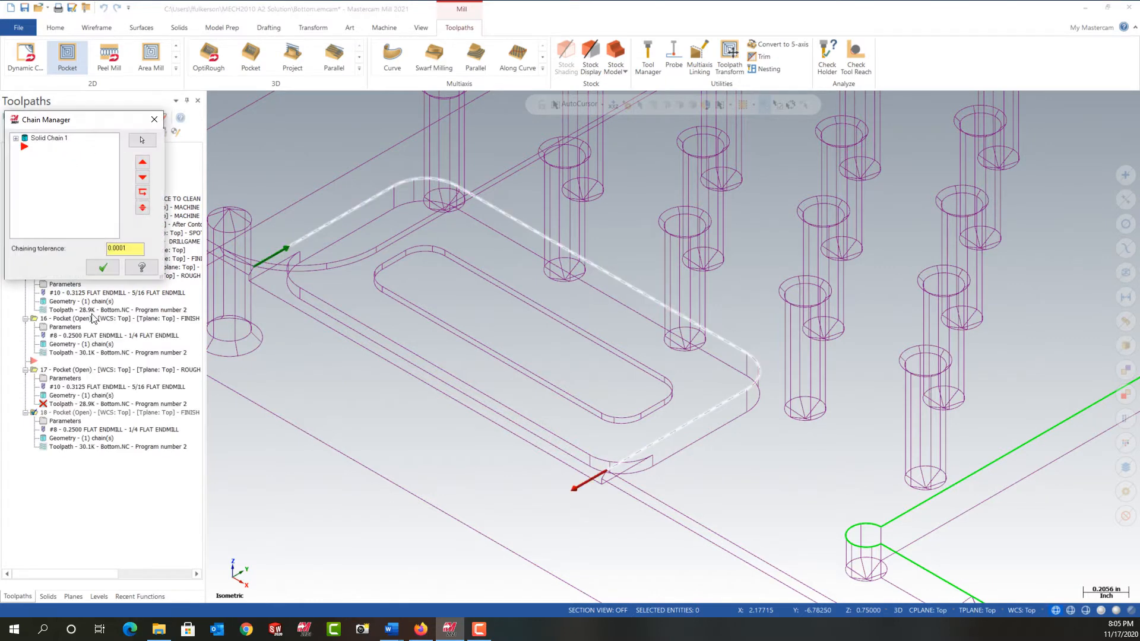
pyautogui.rightClick(70, 153)
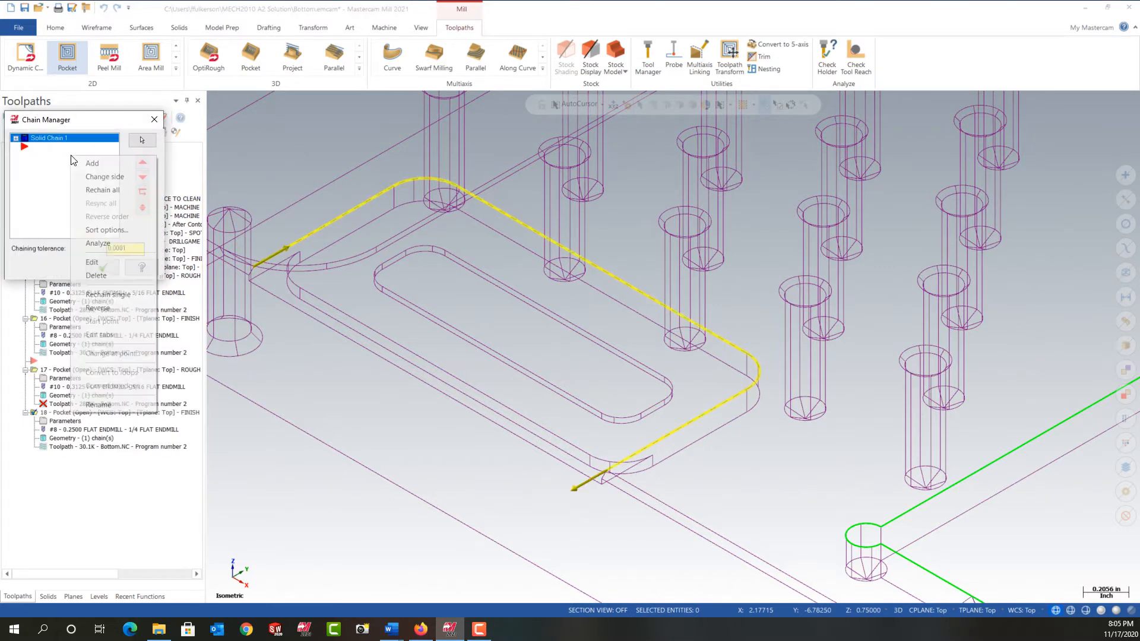
pyautogui.click(97, 190)
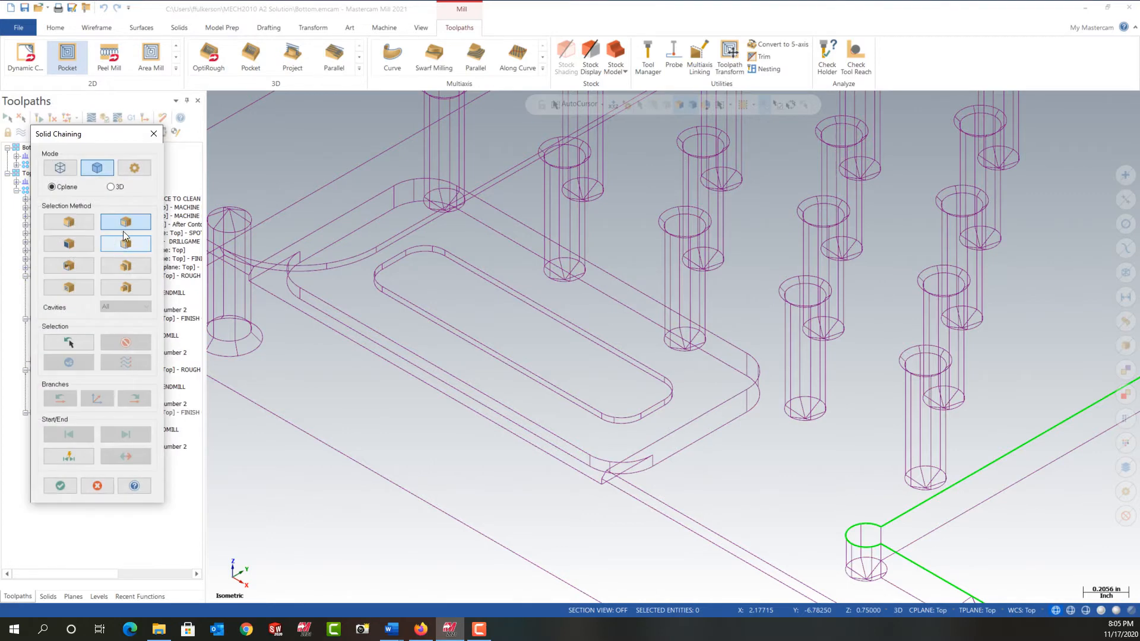
pyautogui.click(127, 224)
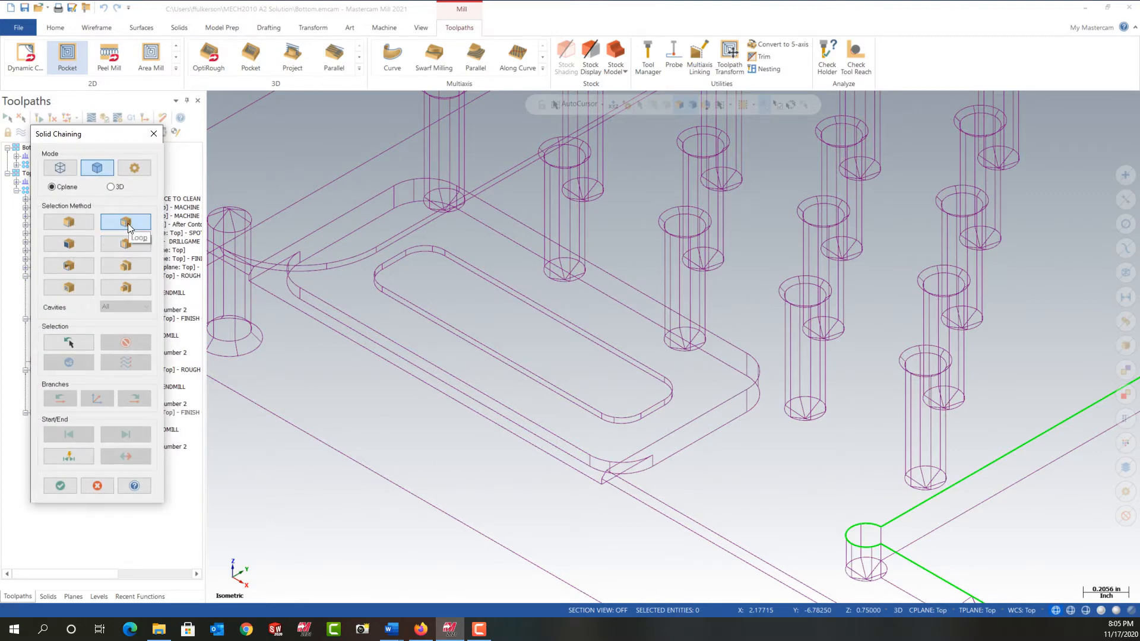
pyautogui.click(333, 244)
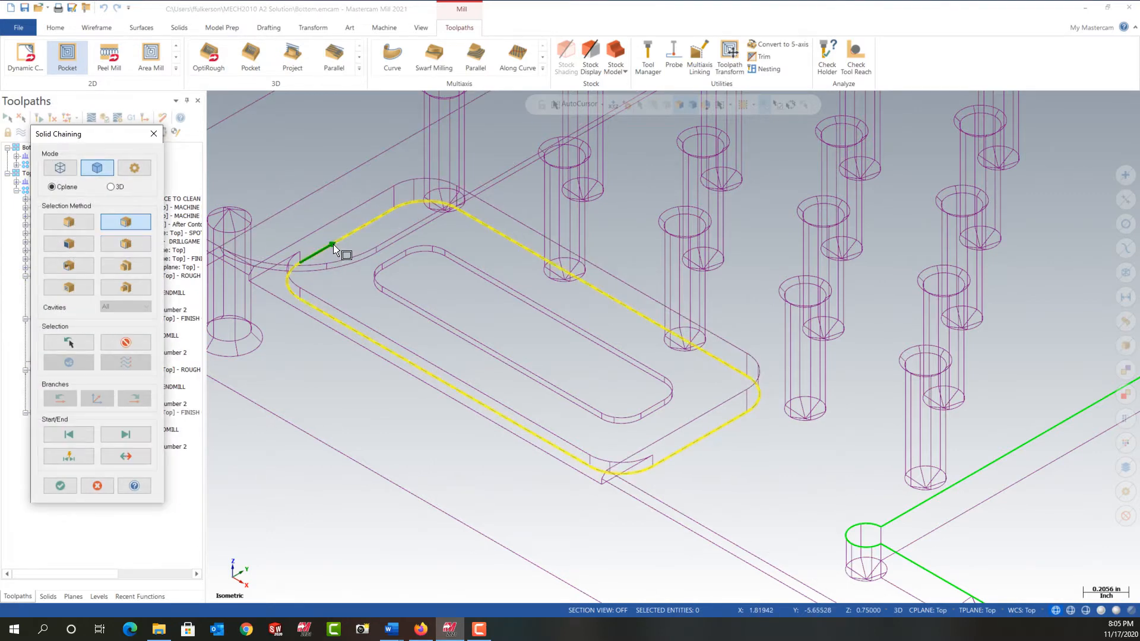
pyautogui.click(61, 486)
pyautogui.click(102, 271)
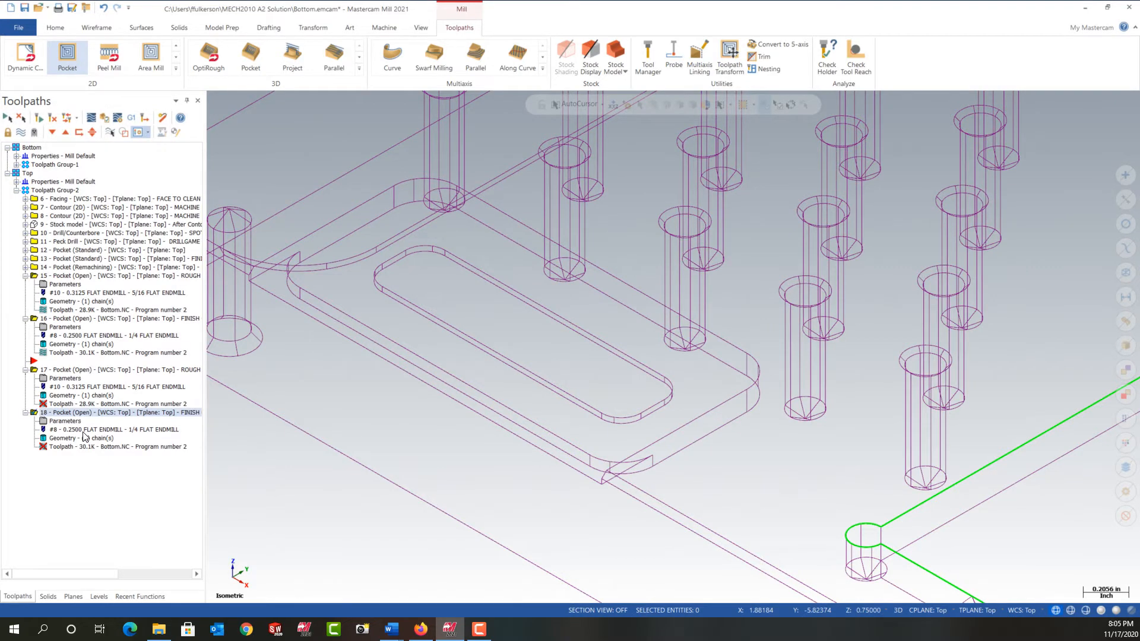
# Step: Change operation 17's pocket type to Island facing and set the stock above islands to 0.025
pyautogui.click(59, 379)
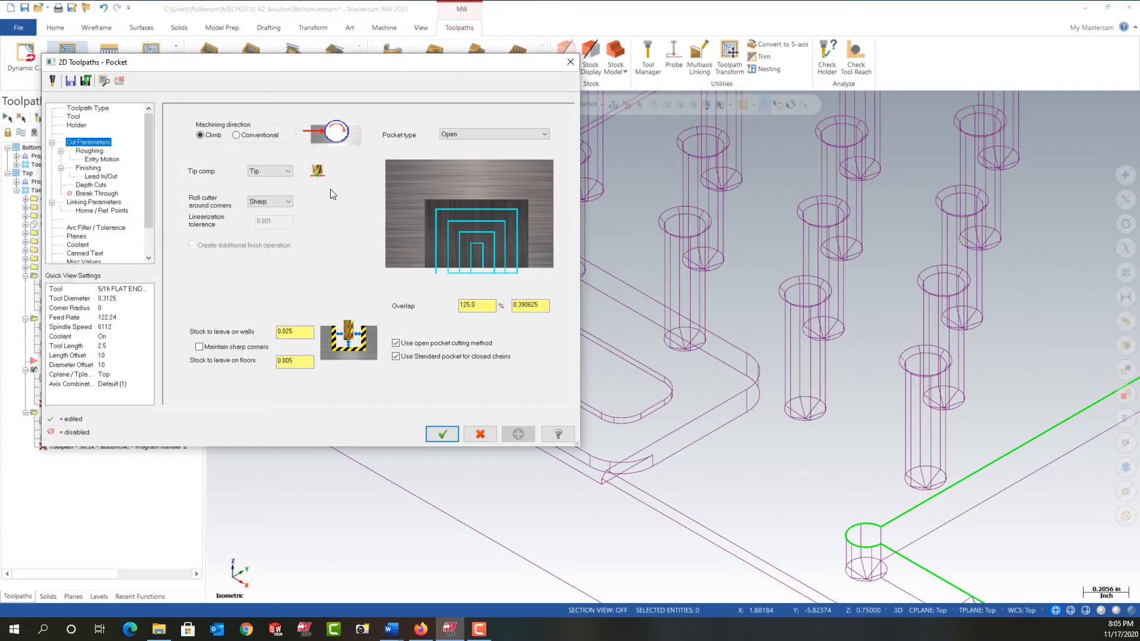
pyautogui.click(486, 134)
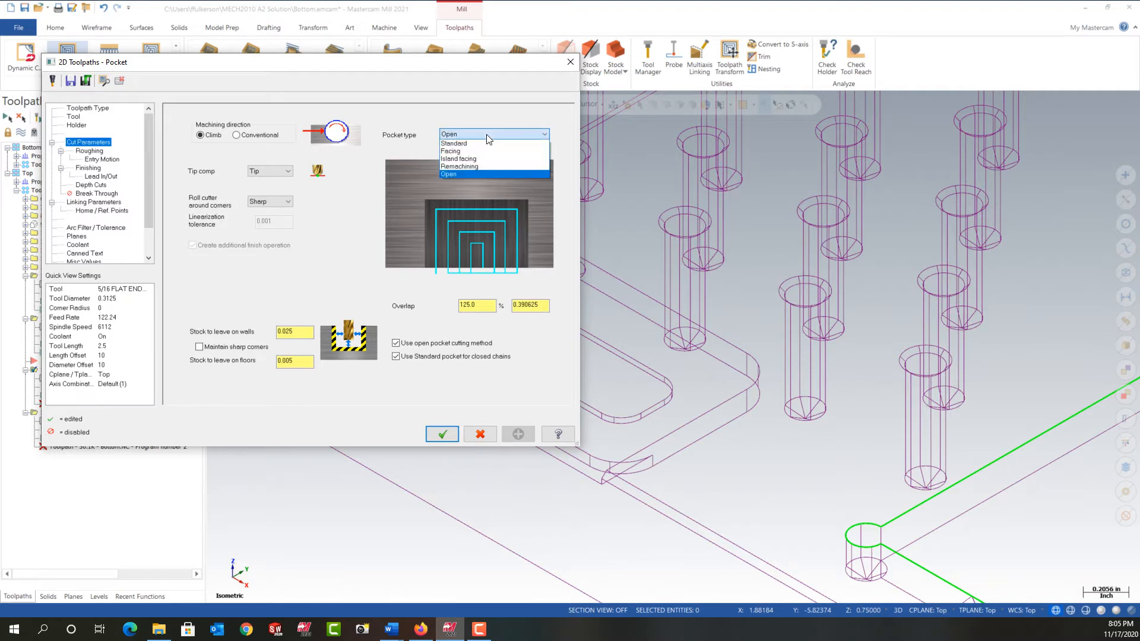
pyautogui.click(470, 159)
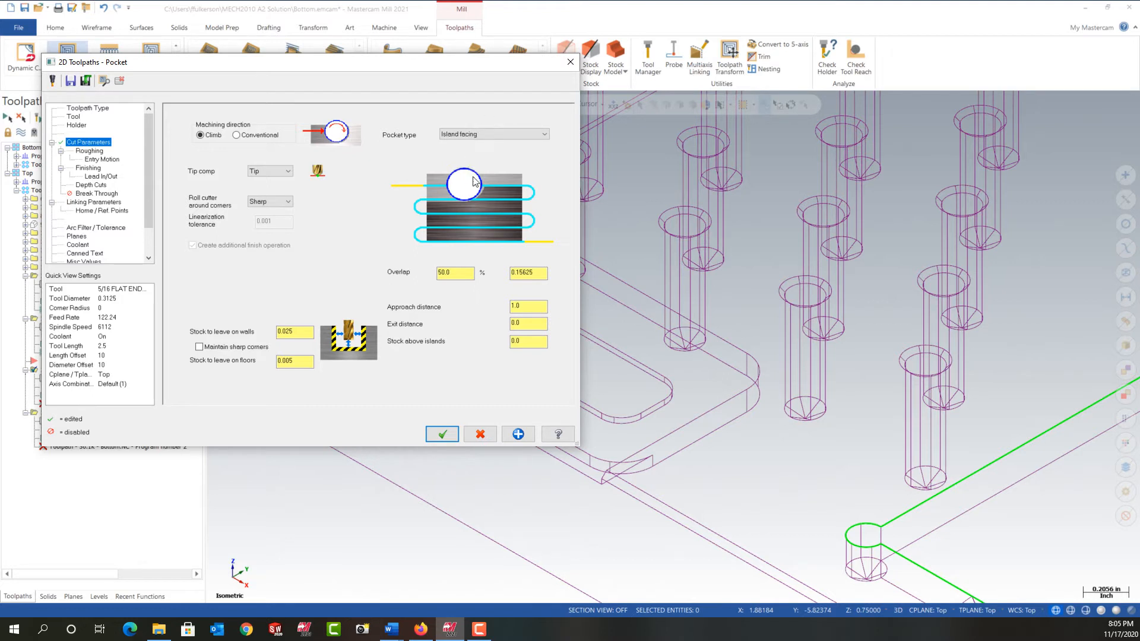
pyautogui.click(529, 340)
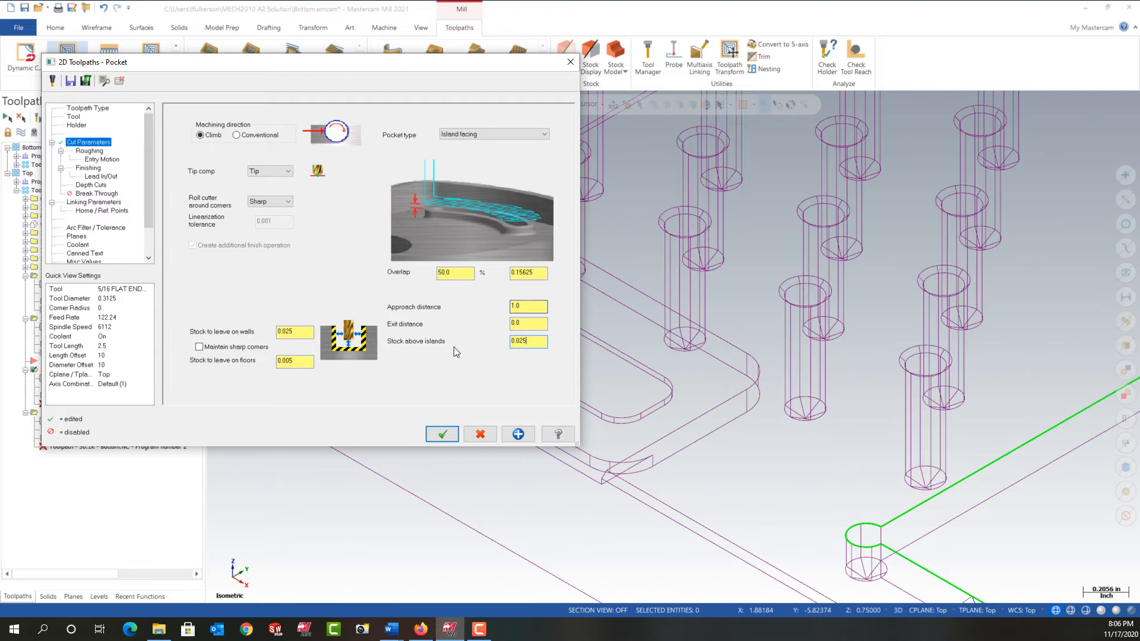
pyautogui.click(442, 434)
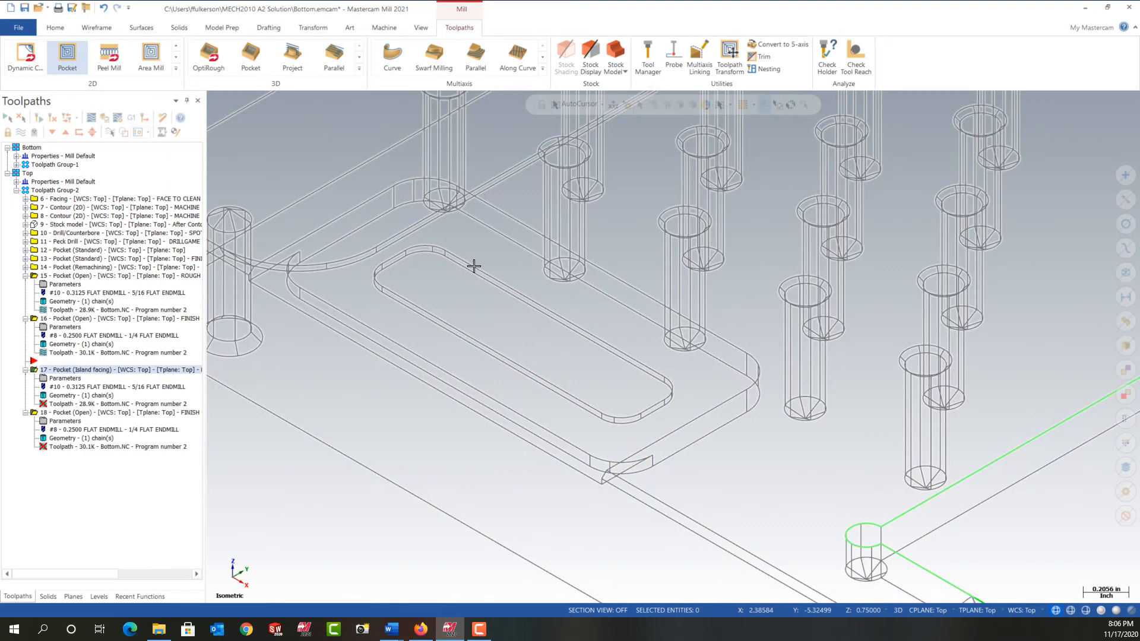
# Step: Add the inner rounded island loop as a second chain to the geometry of island facing operation 17
pyautogui.click(63, 397)
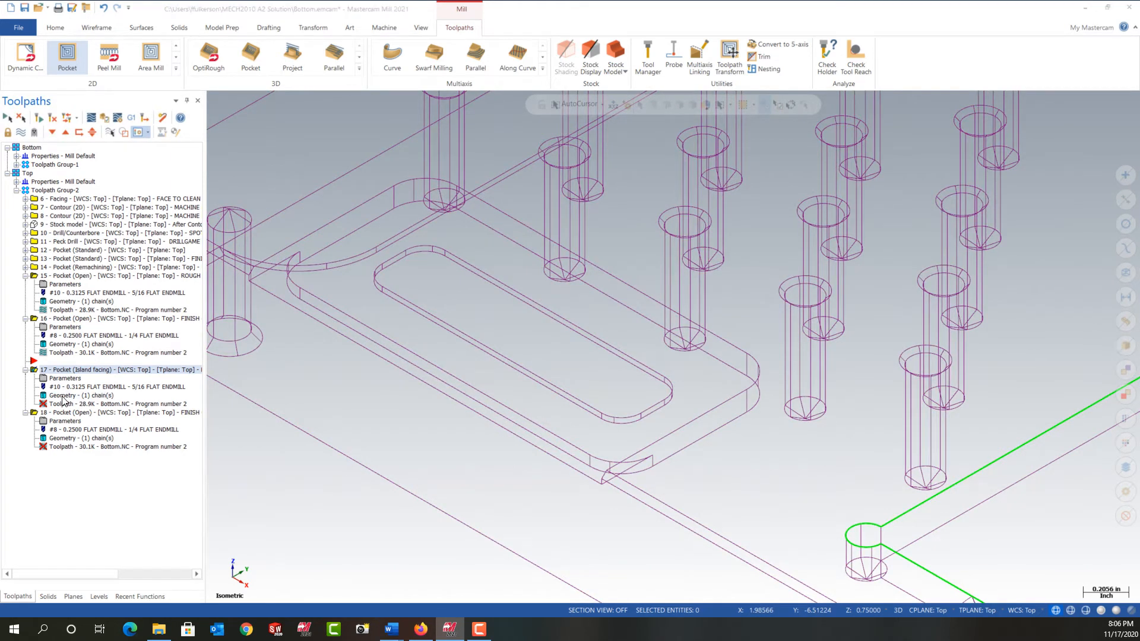
pyautogui.rightClick(54, 173)
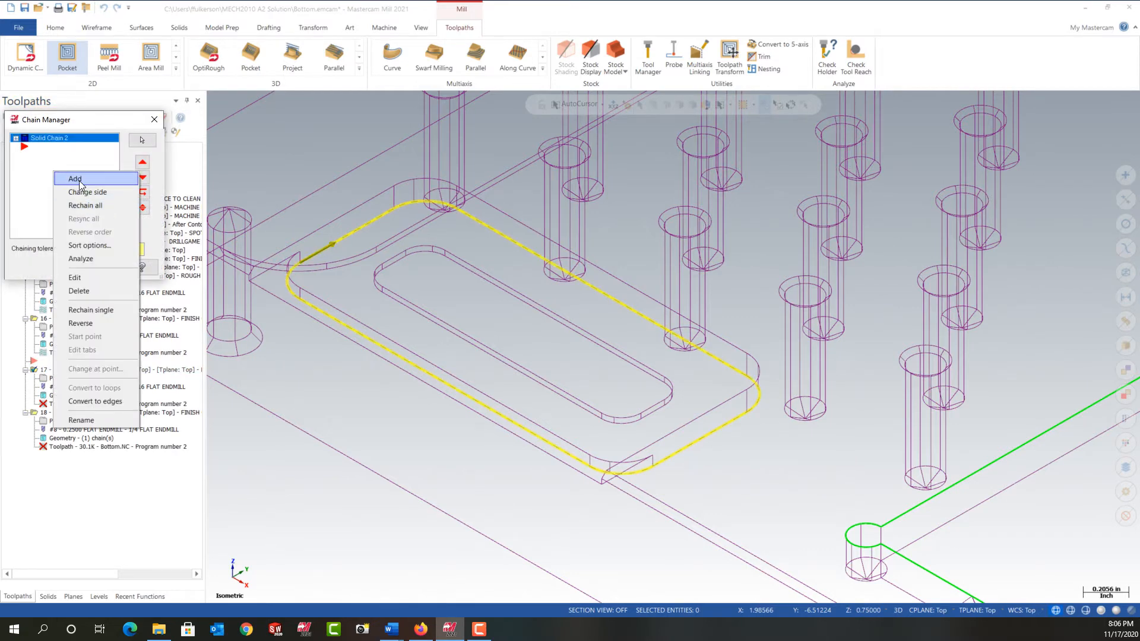
pyautogui.click(79, 179)
pyautogui.click(427, 245)
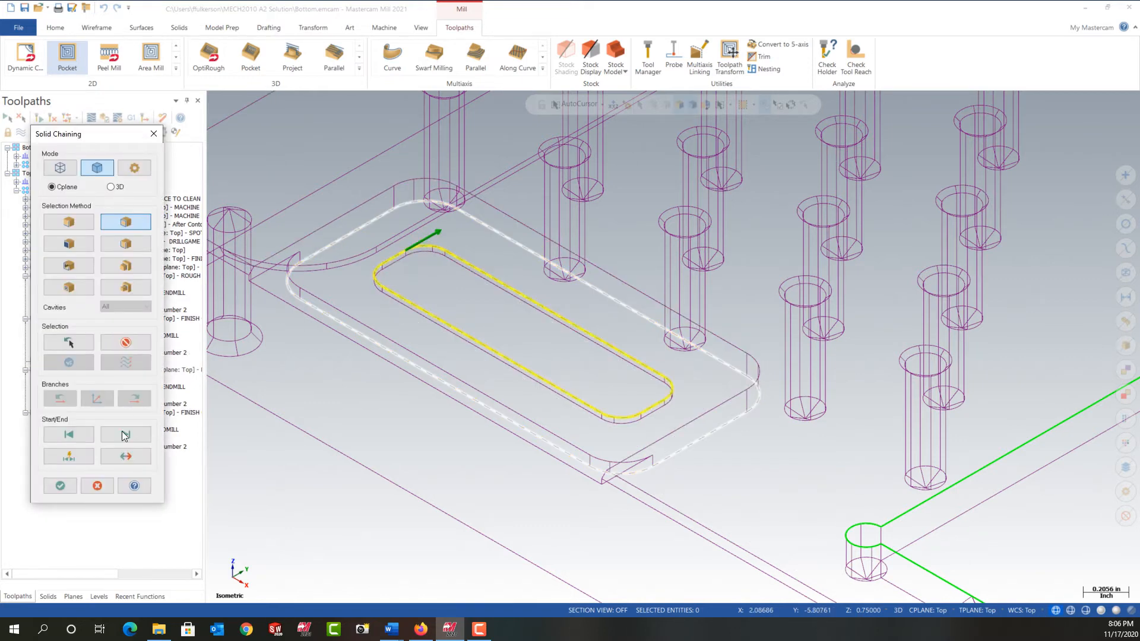
pyautogui.click(72, 487)
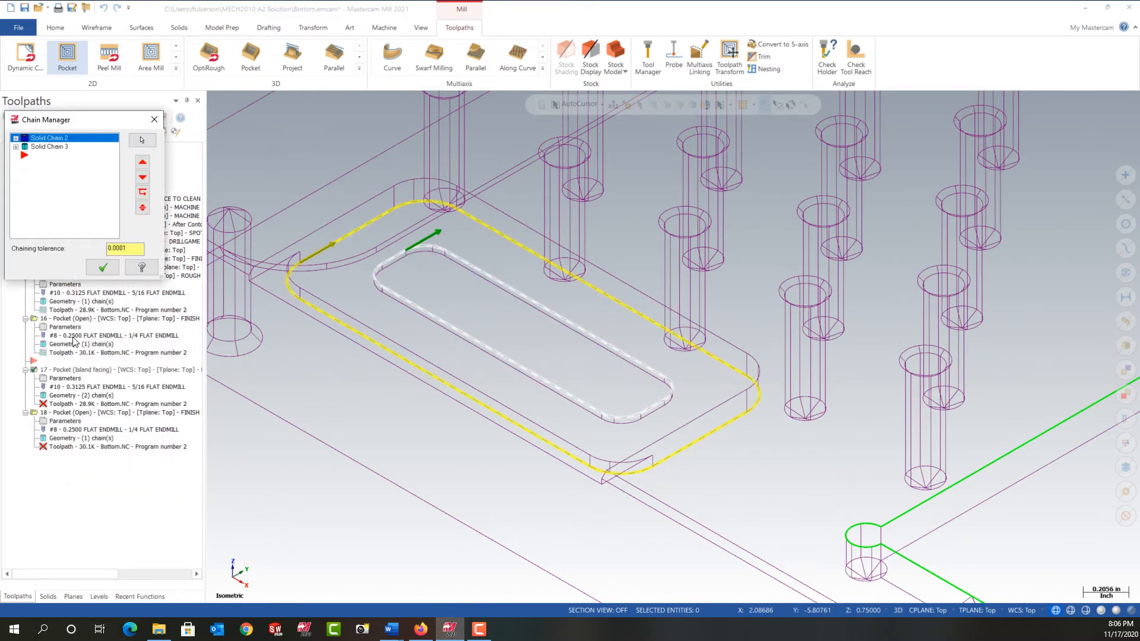
pyautogui.click(98, 269)
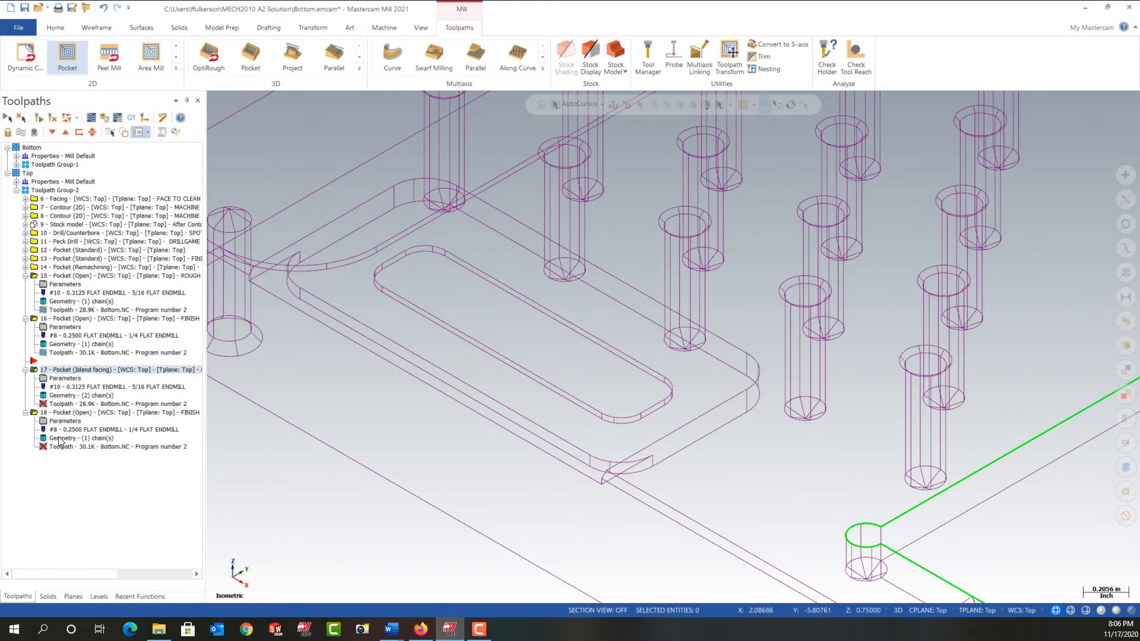
# Step: Add the inner rounded island loop as a second chain to the geometry of finish operation 18
pyautogui.click(59, 439)
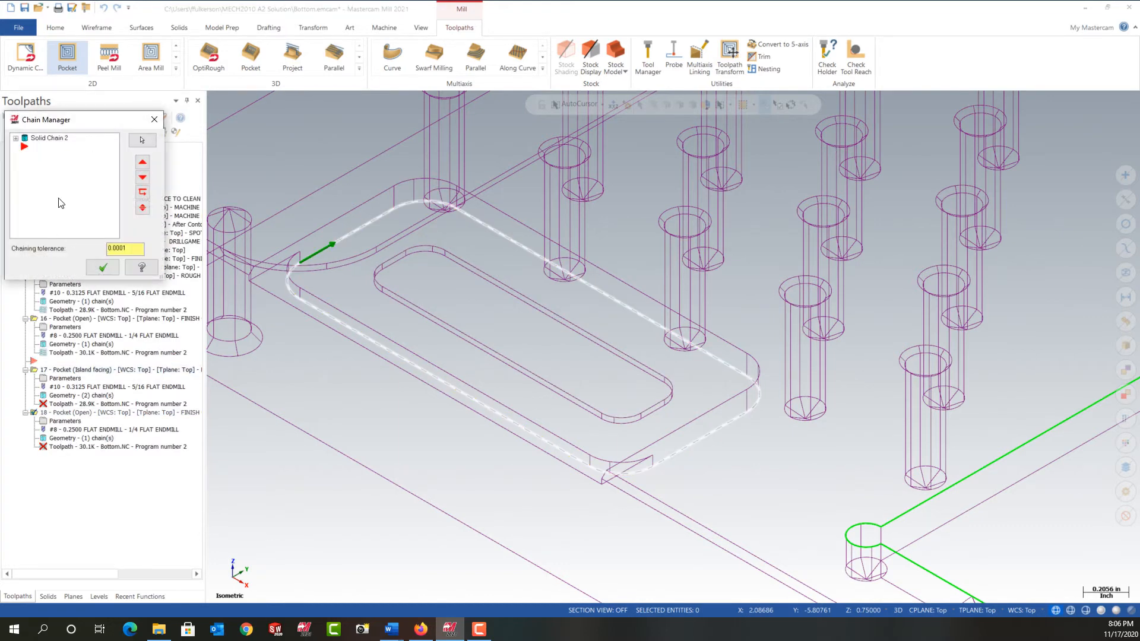
pyautogui.rightClick(56, 156)
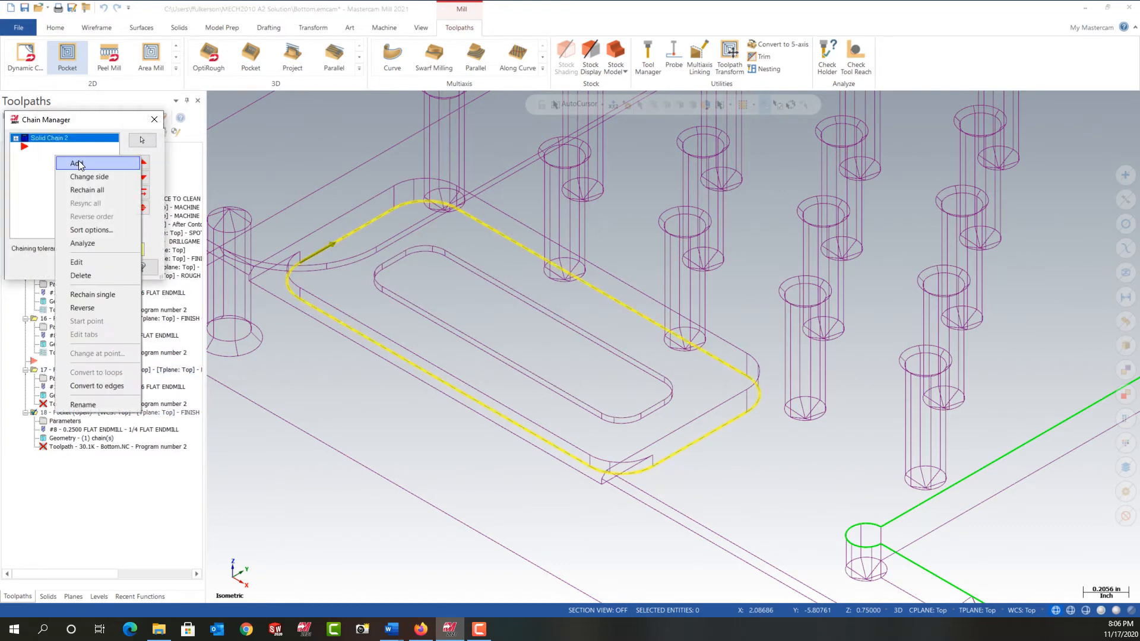
pyautogui.click(78, 161)
pyautogui.click(395, 258)
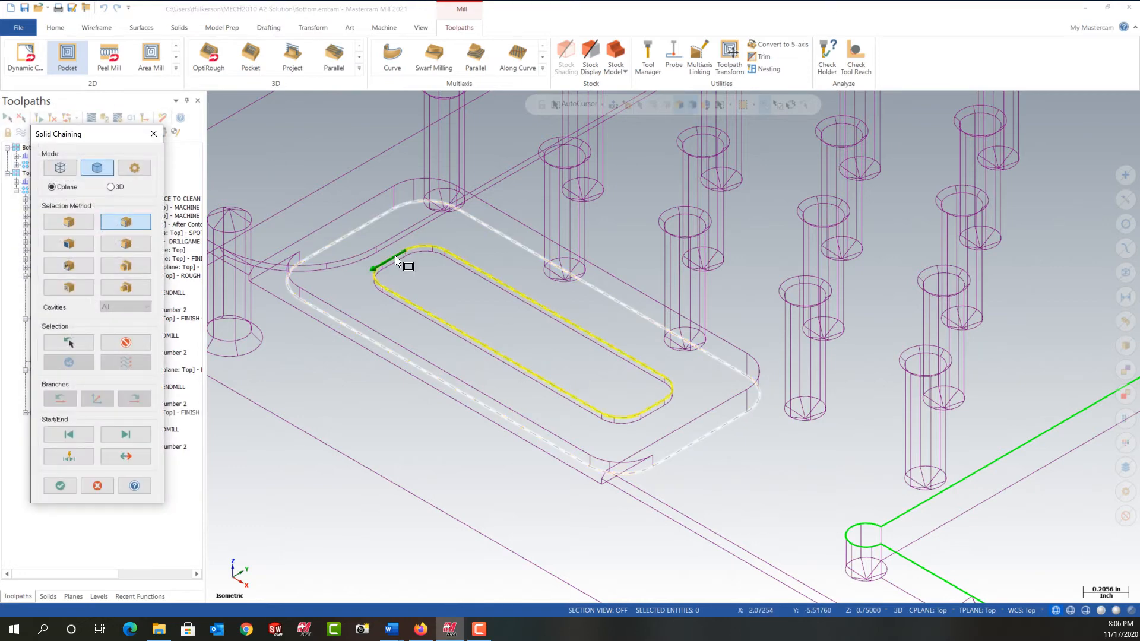
pyautogui.click(61, 486)
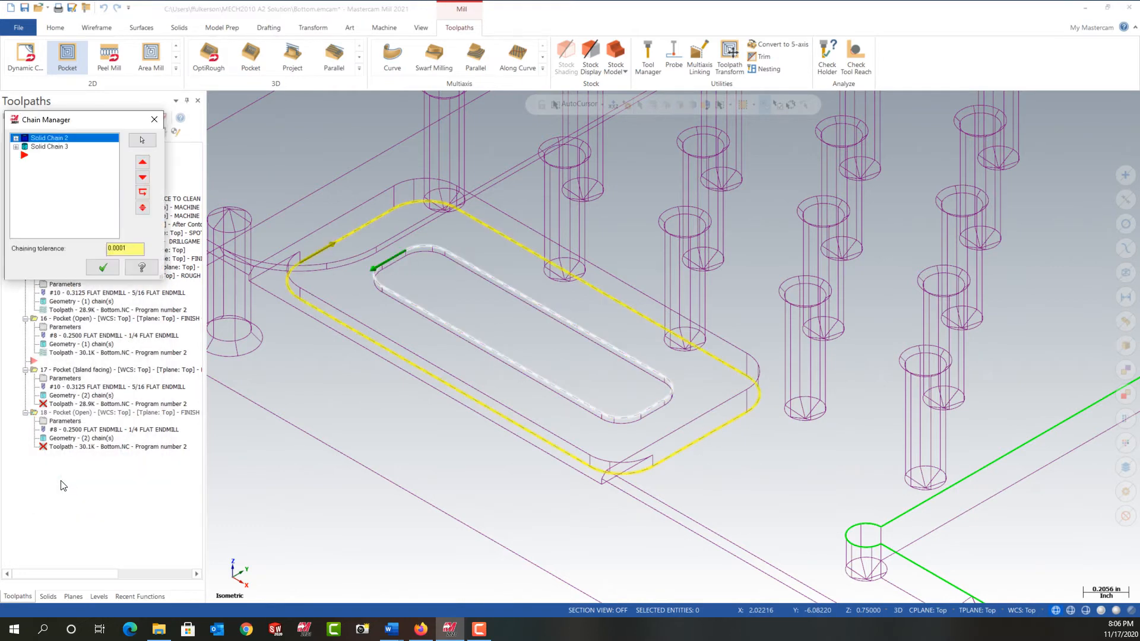
pyautogui.click(103, 267)
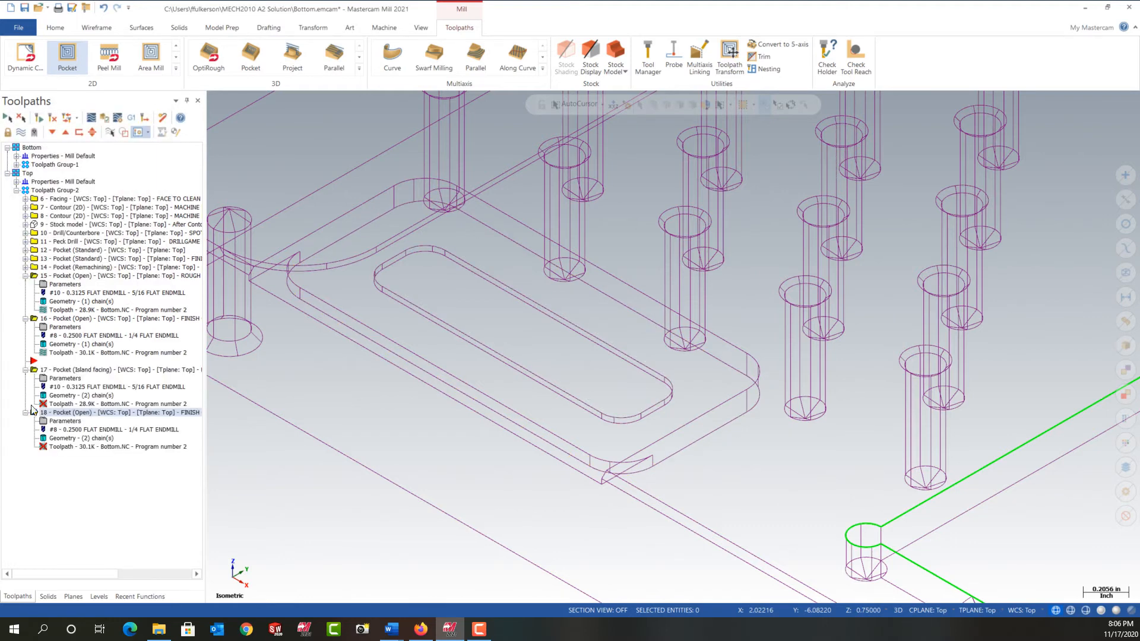
# Step: Set the machining depth of island facing operation 17 to absolute -0.125 by picking the bottom edge of the inner island loop
pyautogui.click(62, 379)
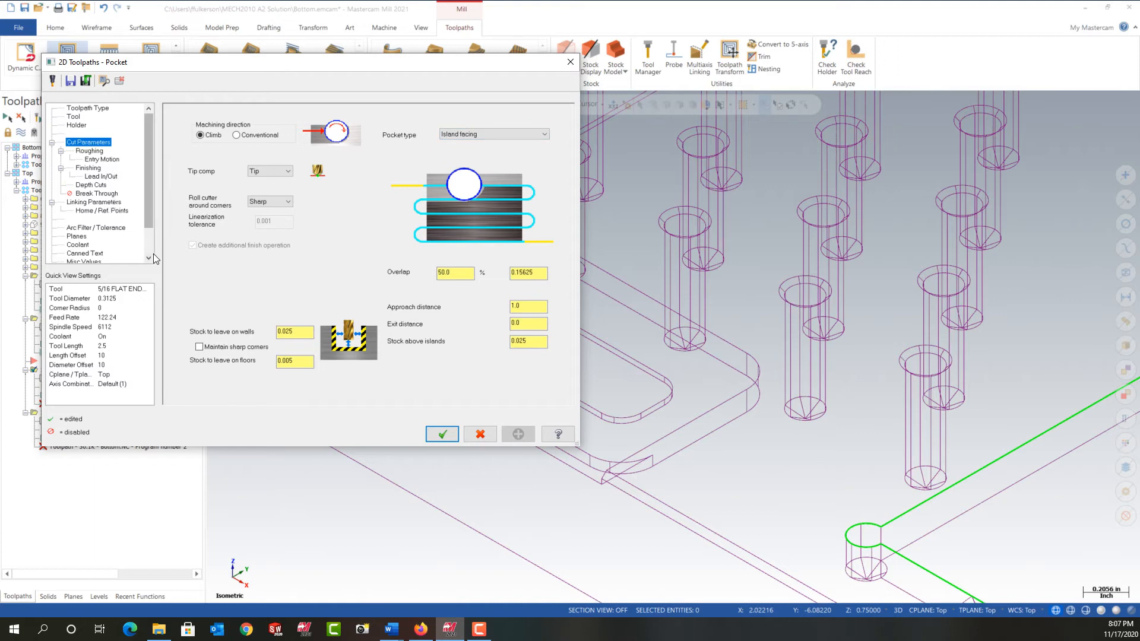
pyautogui.click(95, 202)
pyautogui.click(398, 334)
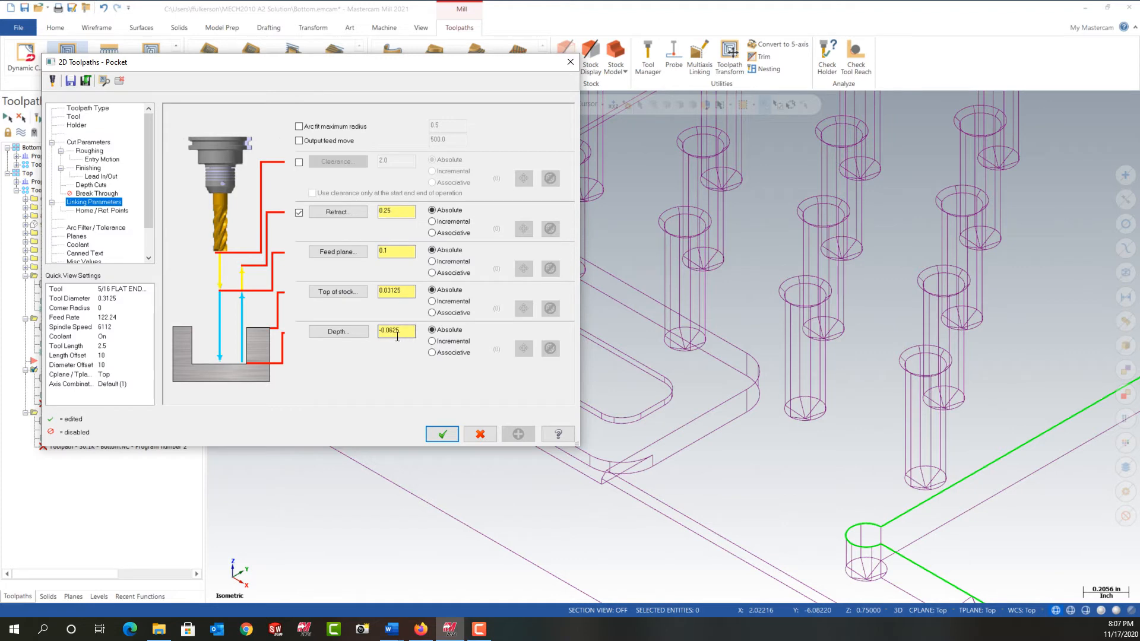
pyautogui.press('Return')
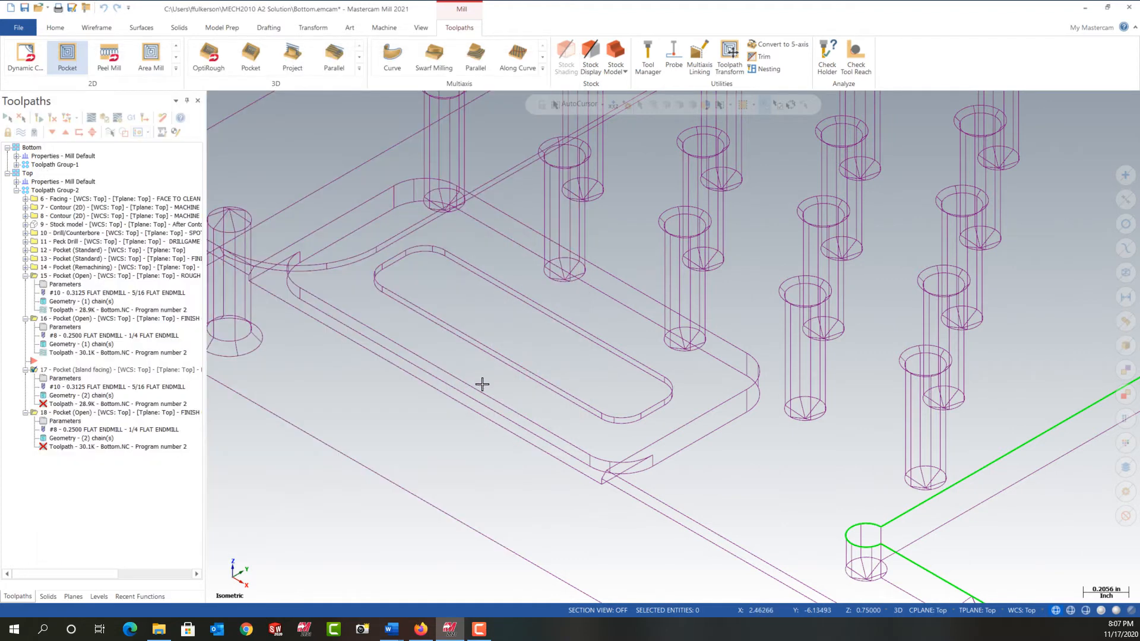
pyautogui.click(612, 426)
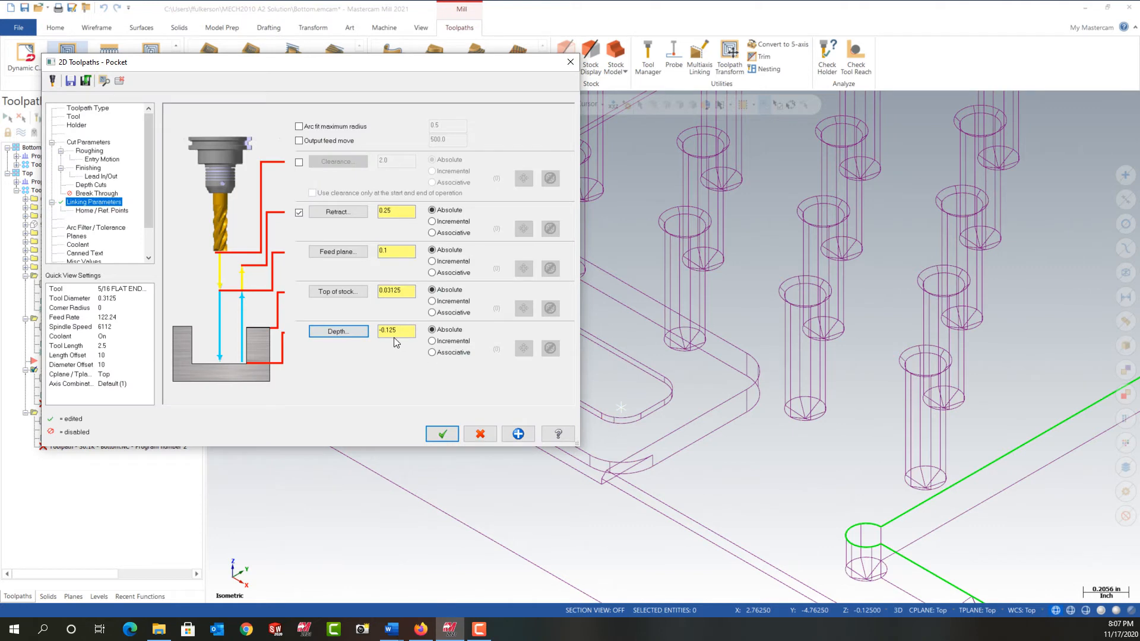
pyautogui.click(444, 435)
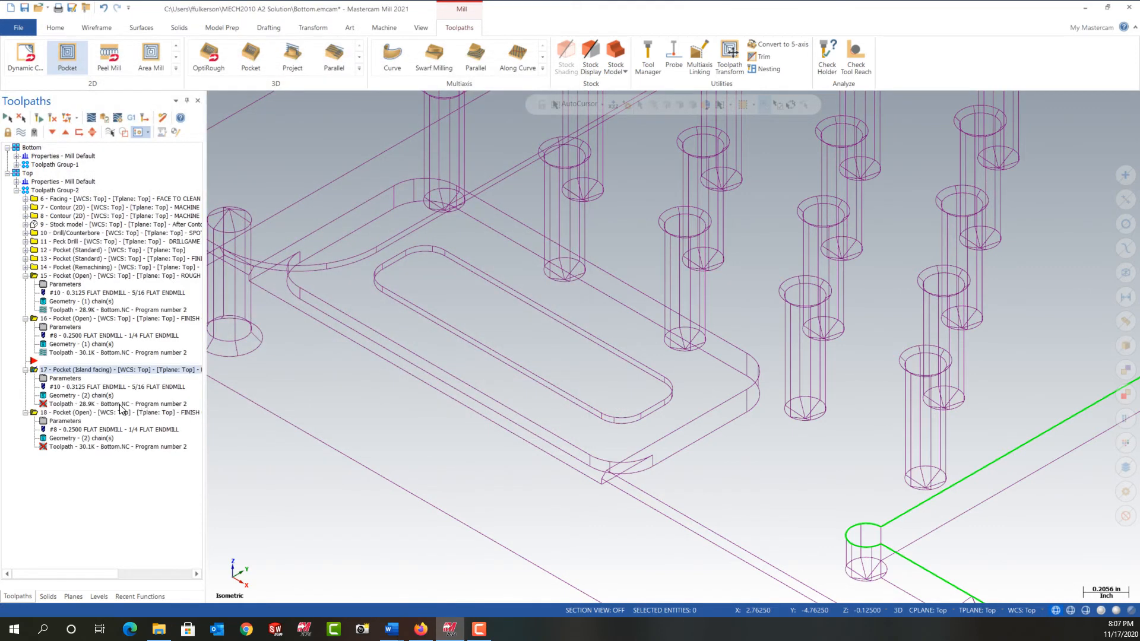
# Step: Set finish operation 18's absolute depth to -0.125 by picking the bottom edge of the inner island loop
pyautogui.click(47, 420)
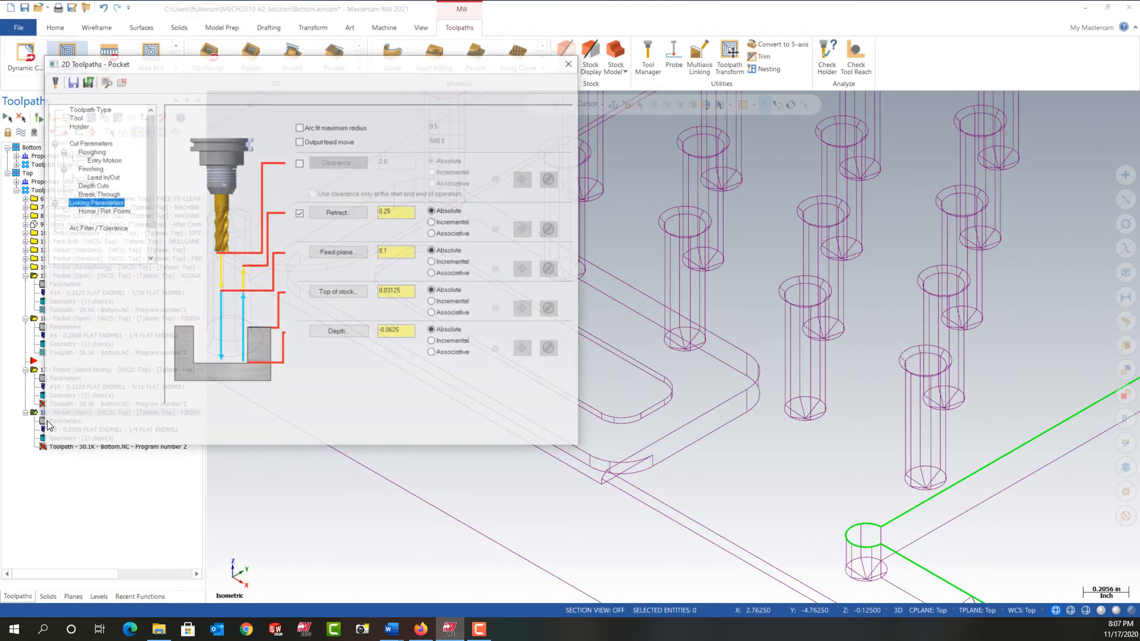
pyautogui.click(348, 332)
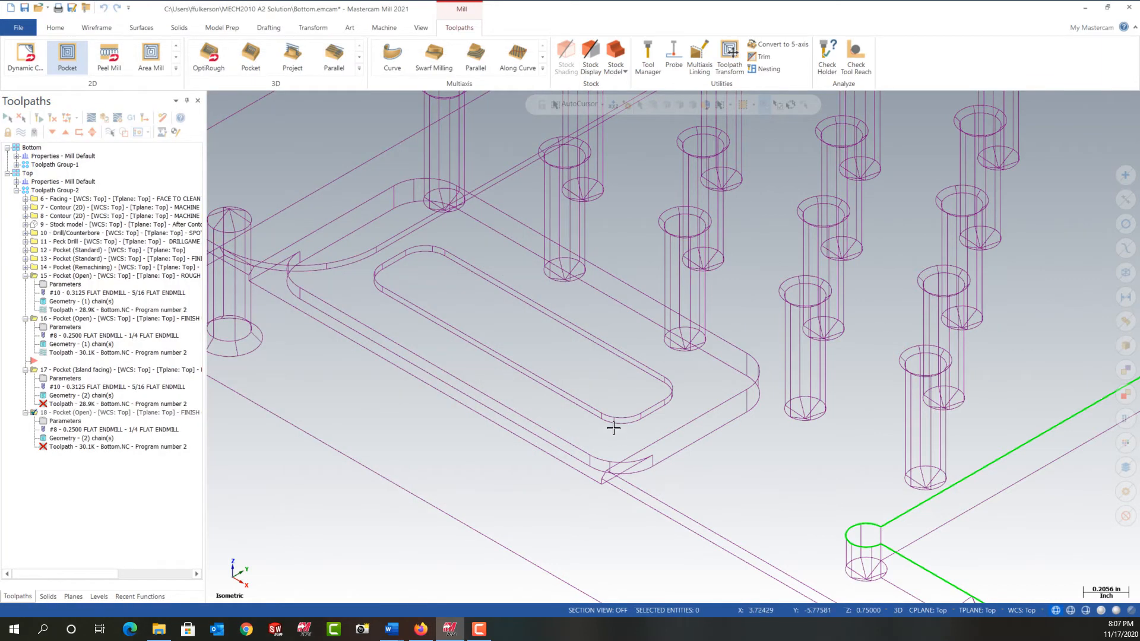
pyautogui.click(615, 427)
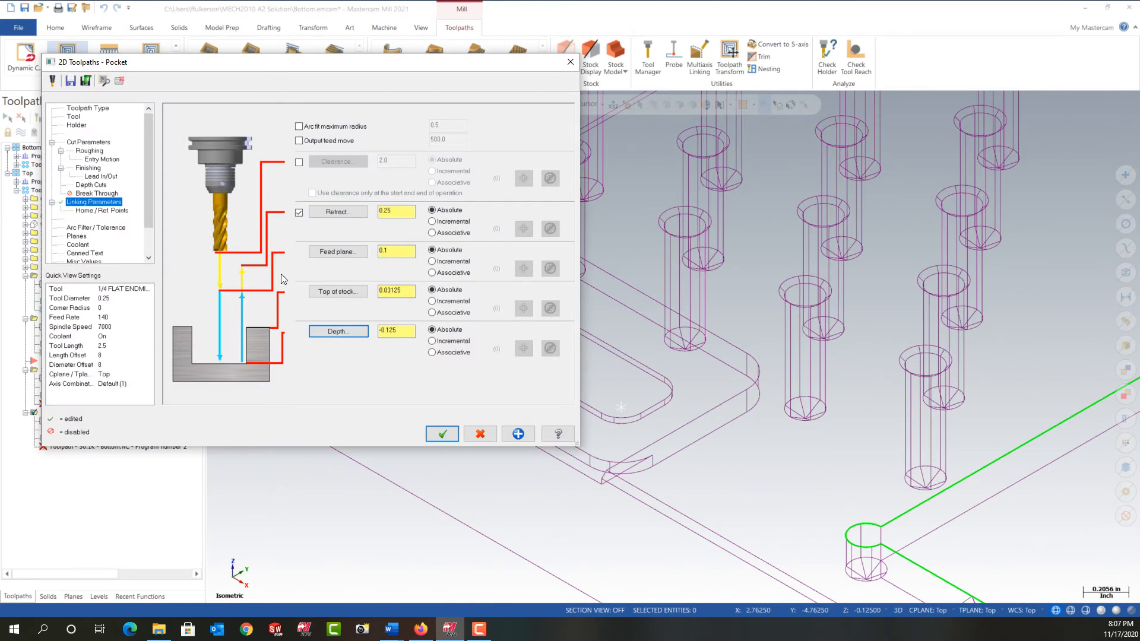
# Step: Change finish operation 18's pocket type to Island facing and accept its parameters
pyautogui.click(102, 151)
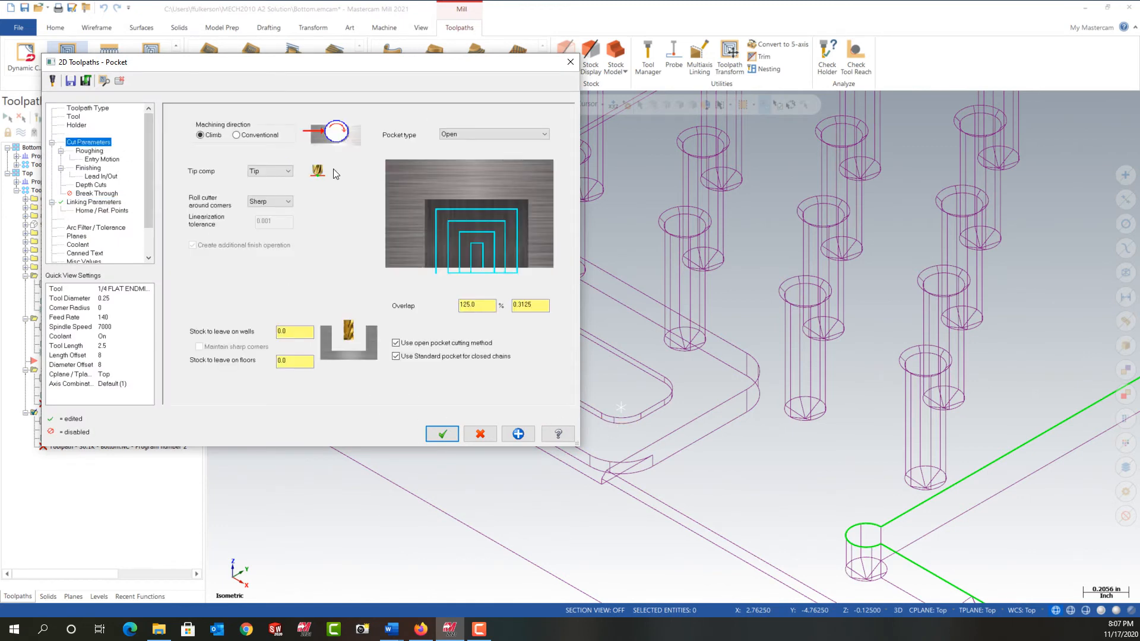
pyautogui.click(508, 134)
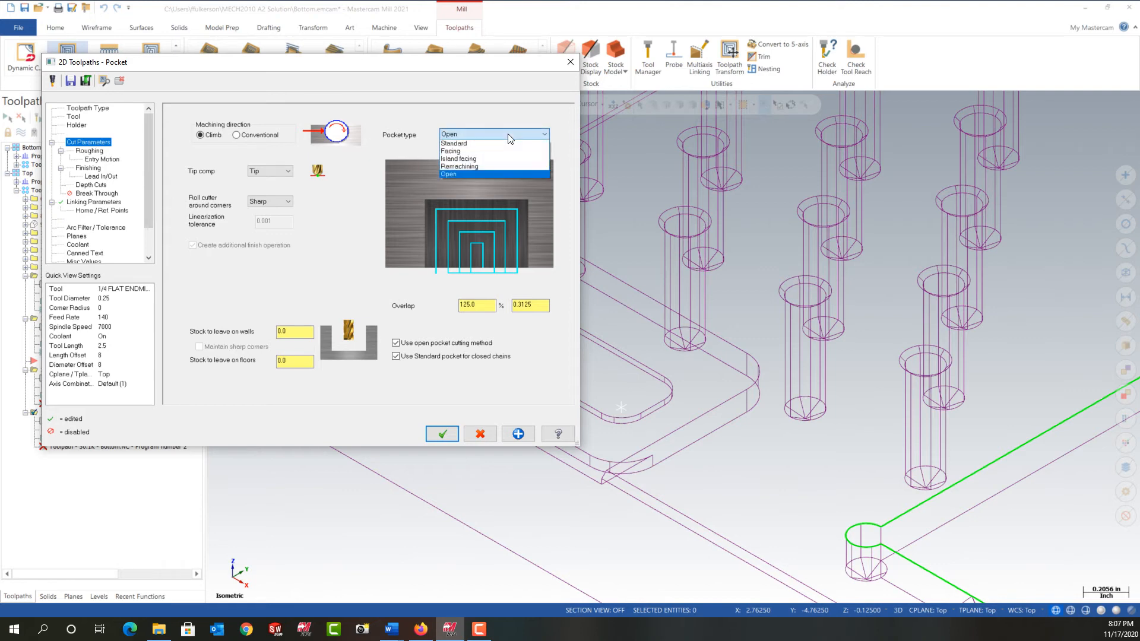
pyautogui.click(469, 159)
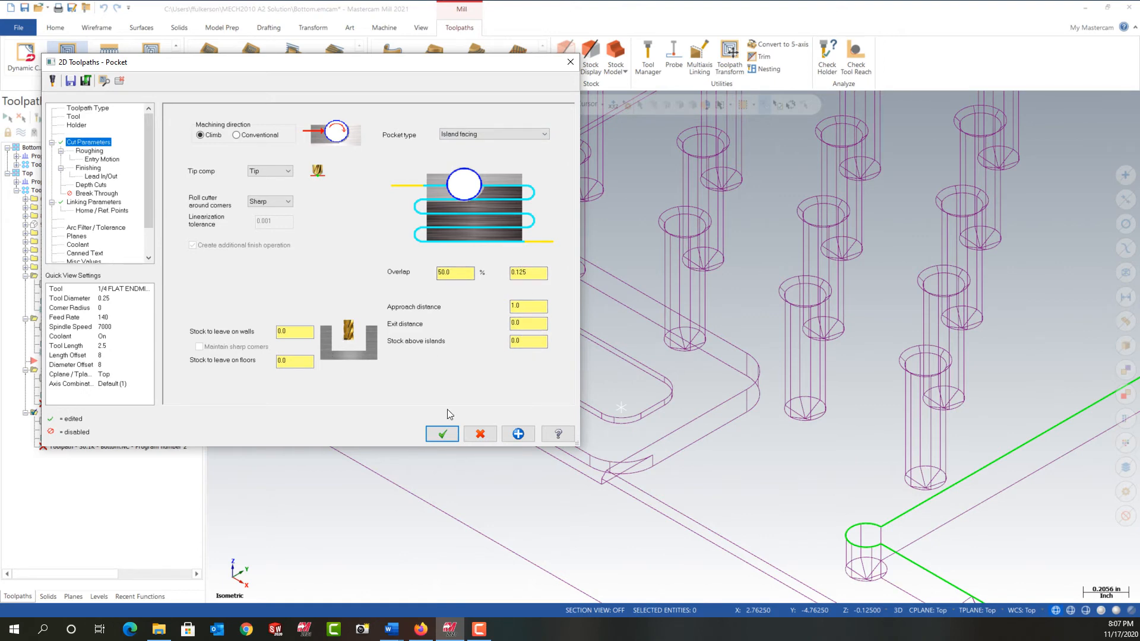
pyautogui.click(443, 434)
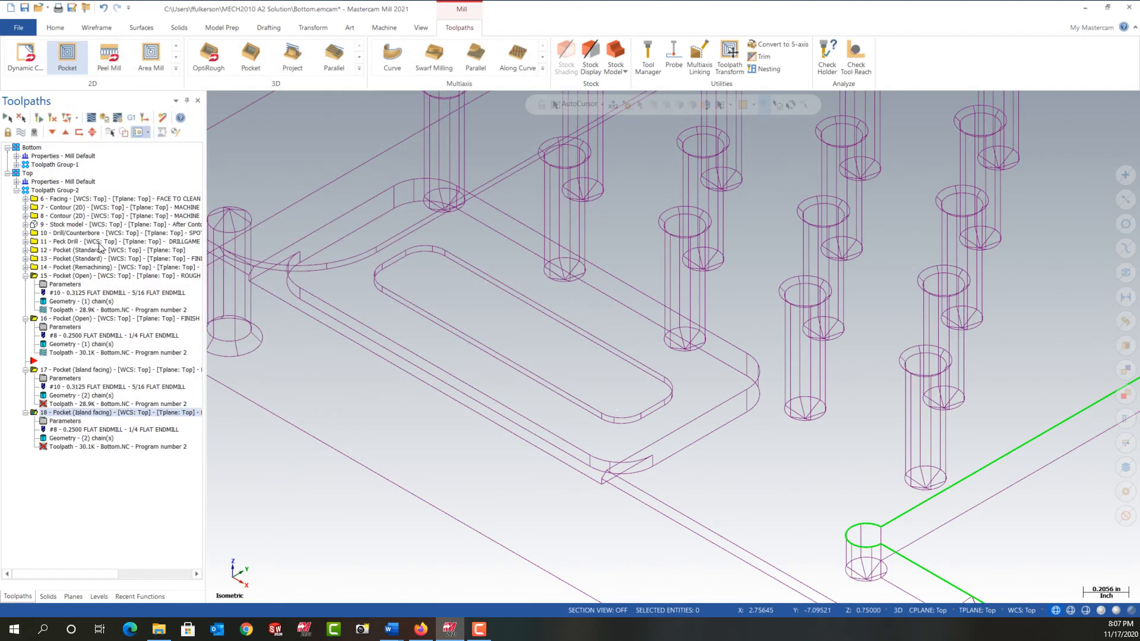
# Step: Regenerate the outdated island facing operations 17 and 18 and toggle their toolpath displays to check them
pyautogui.click(52, 120)
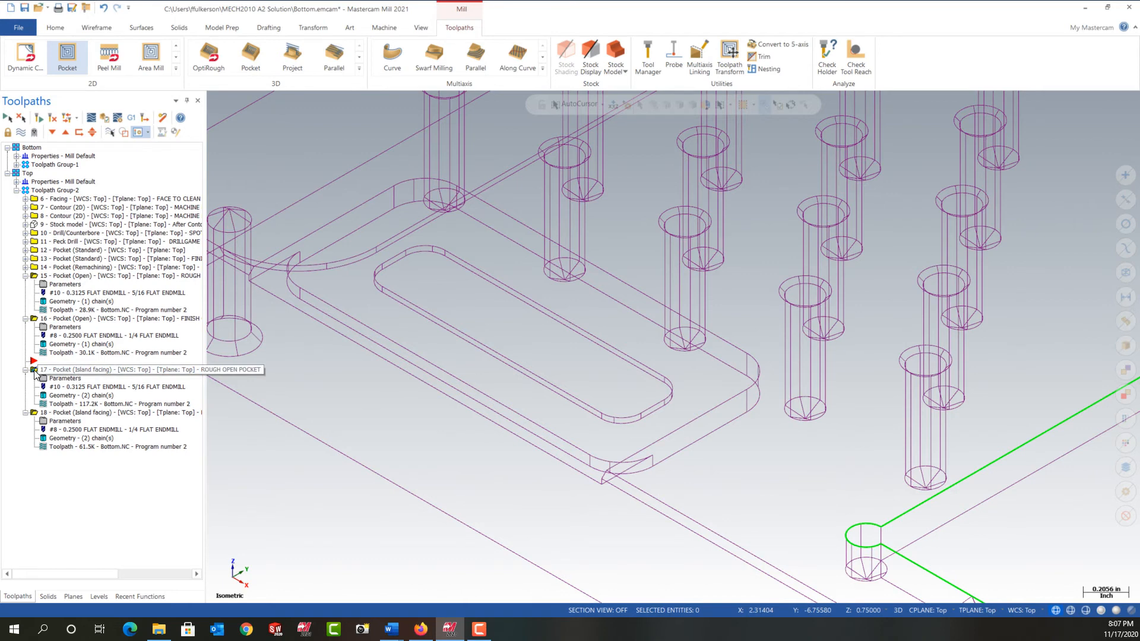
pyautogui.click(22, 133)
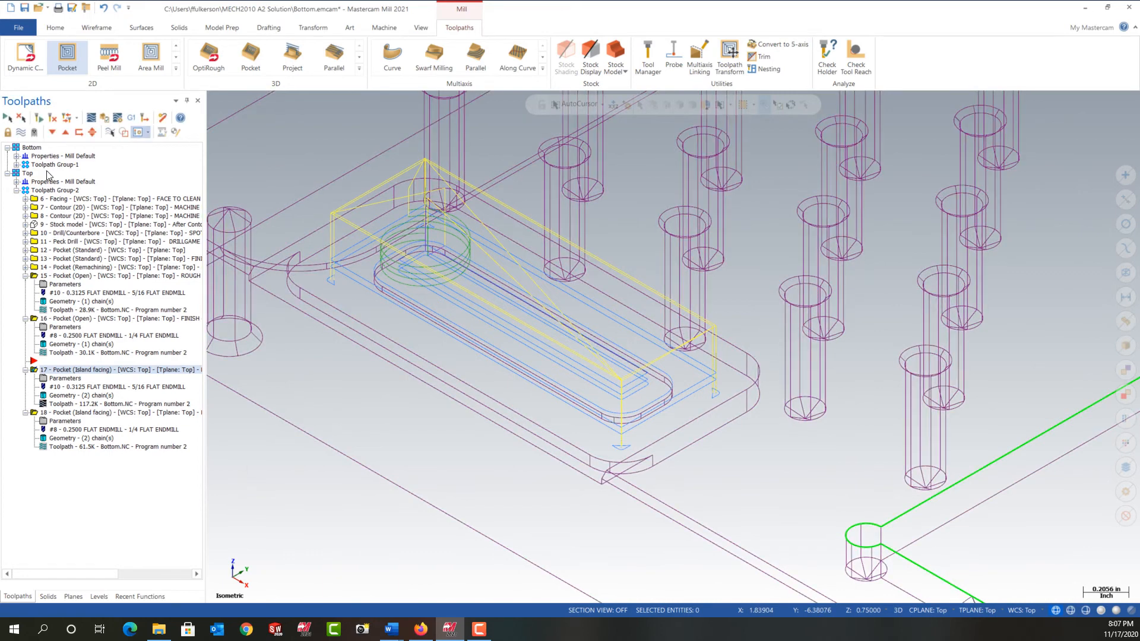
pyautogui.click(22, 133)
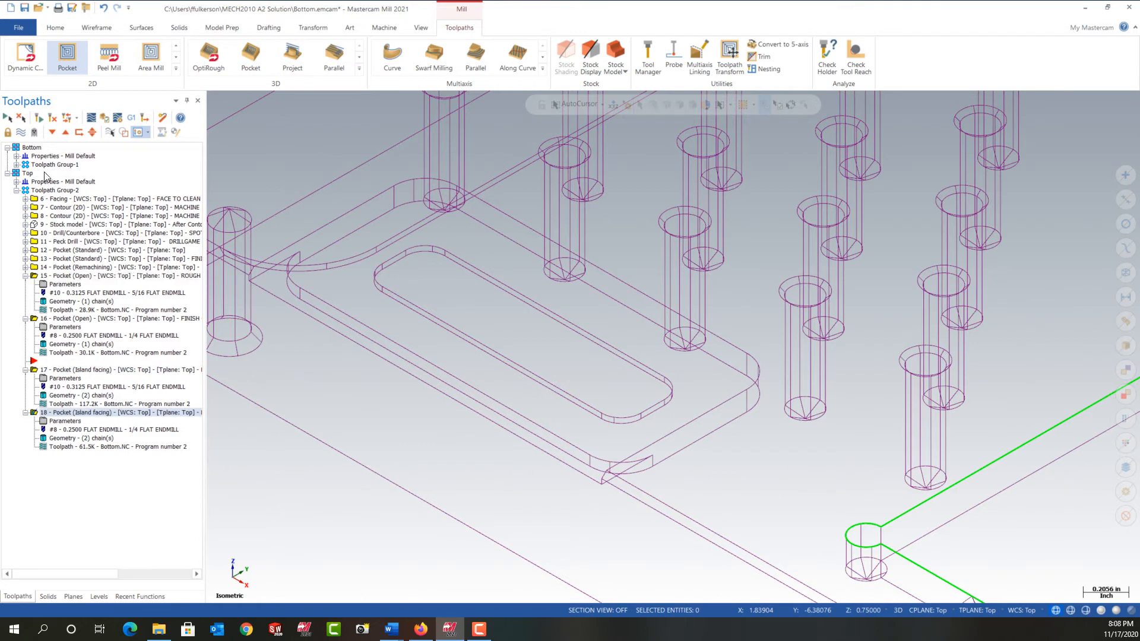
pyautogui.click(23, 133)
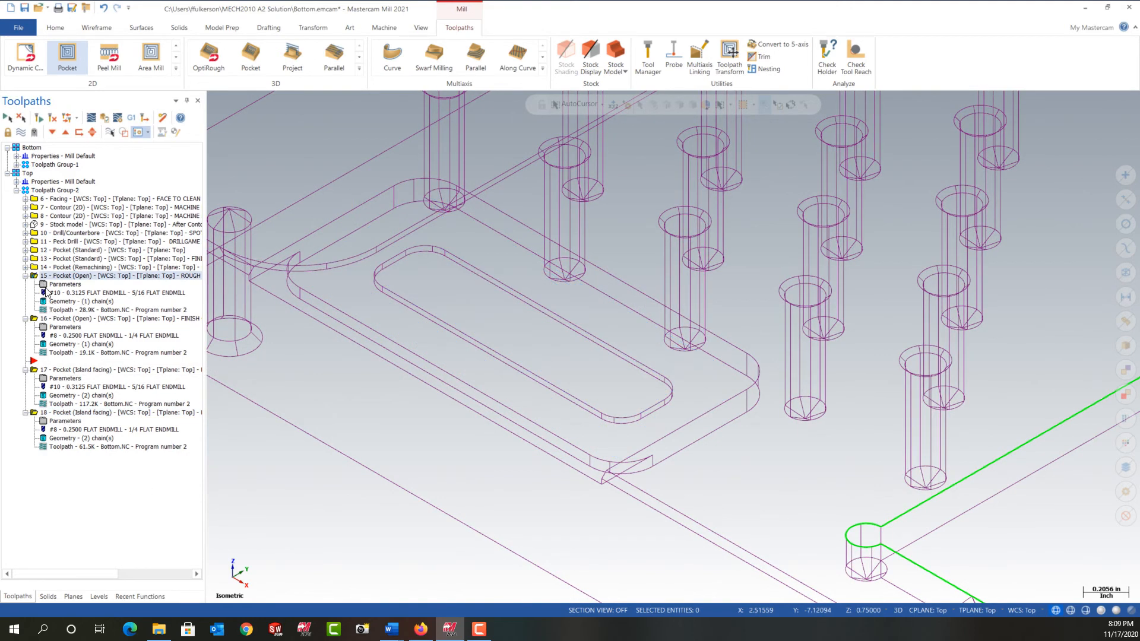
# Step: Turn off depth cuts for the rough open pocket operation 15 and regenerate its toolpath
pyautogui.click(47, 285)
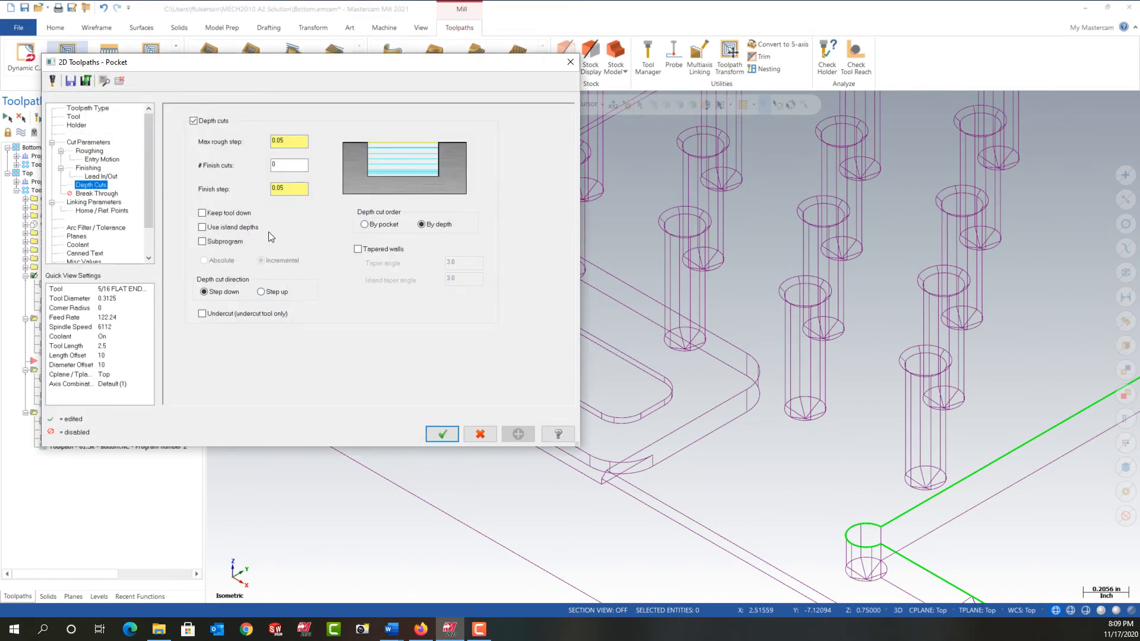
pyautogui.click(194, 122)
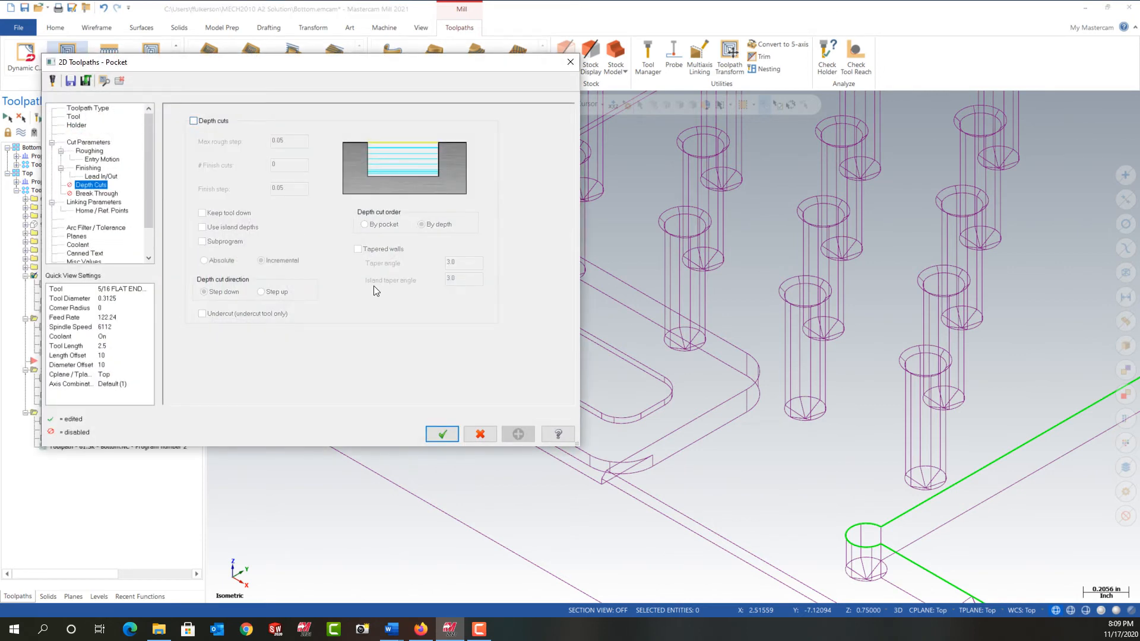
pyautogui.click(442, 434)
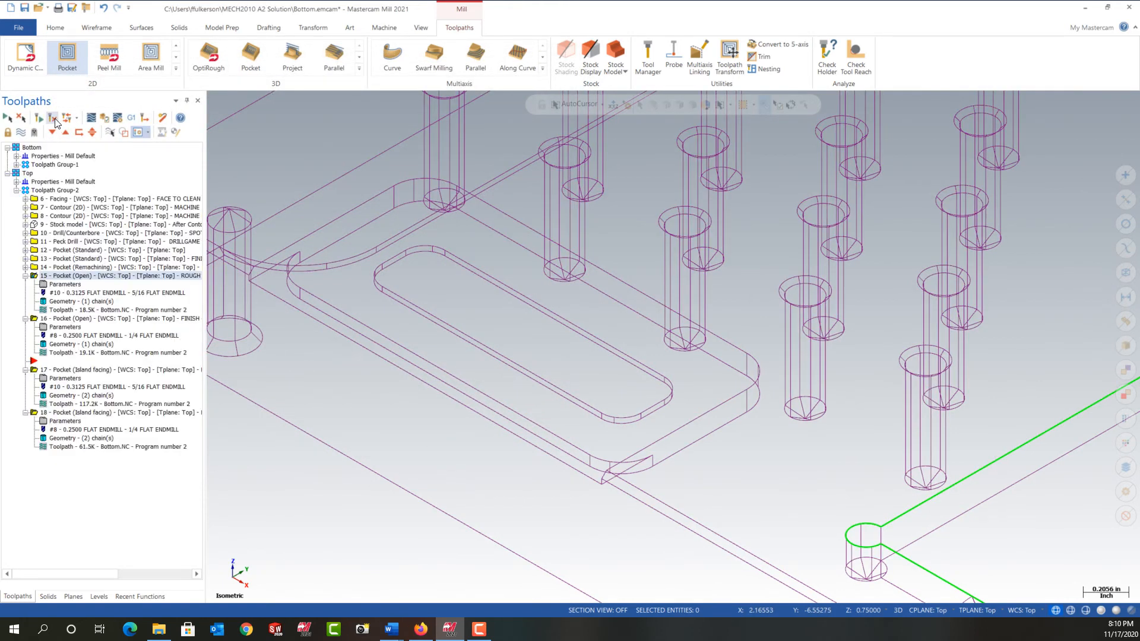
pyautogui.click(54, 119)
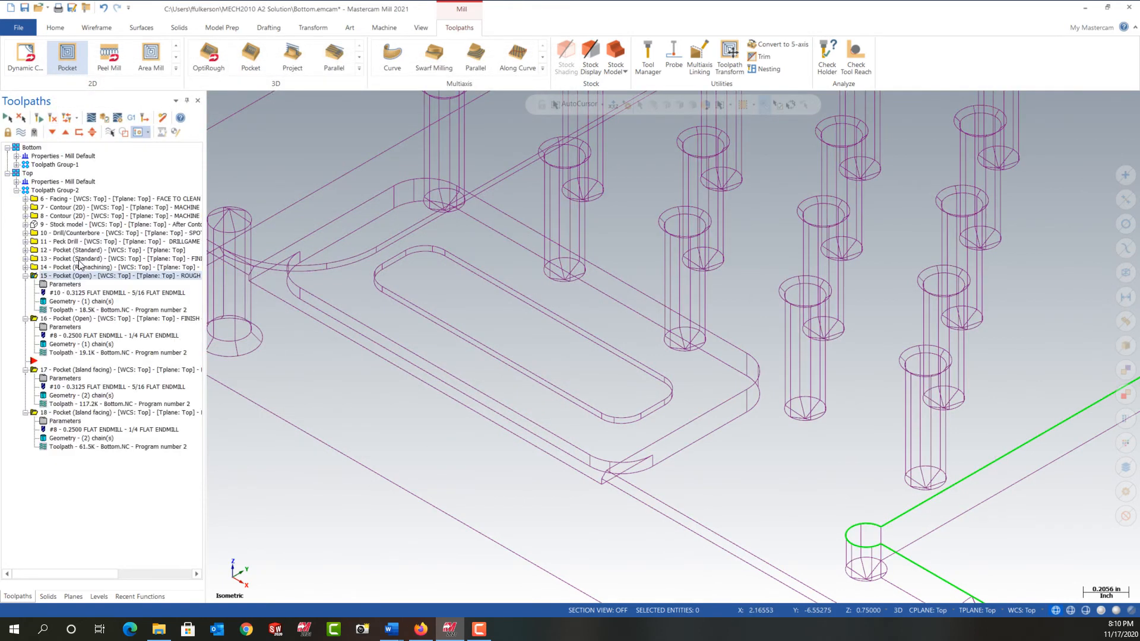
# Step: Show and hide the toolpaths of open pocket operations 15 and 16 to inspect their passes
pyautogui.click(22, 133)
pyautogui.click(22, 133)
pyautogui.click(39, 320)
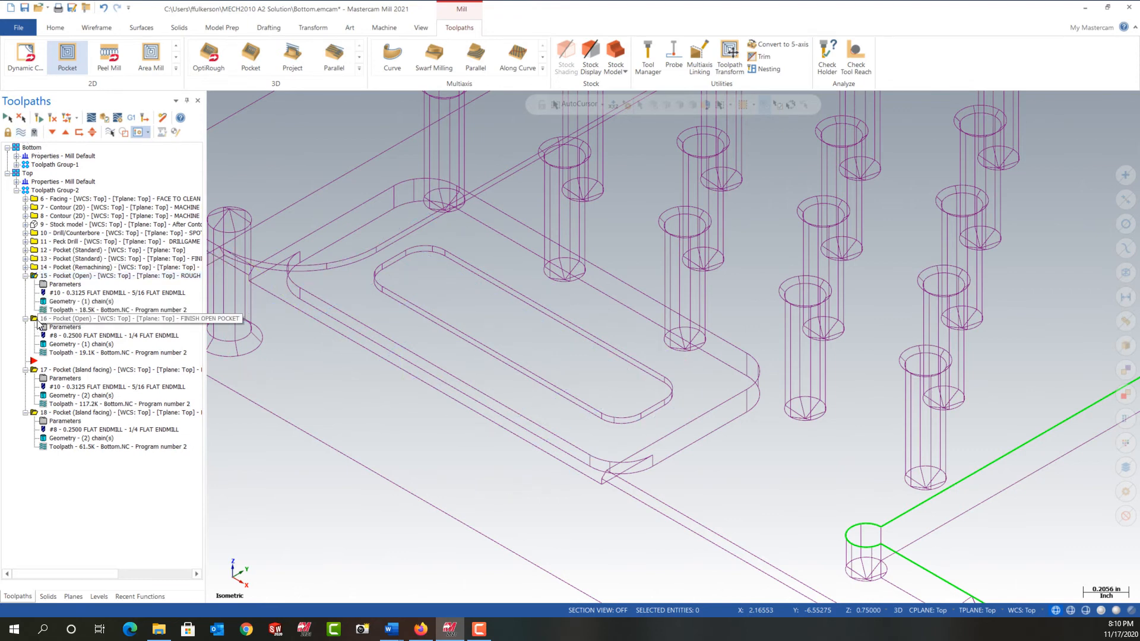
pyautogui.click(21, 132)
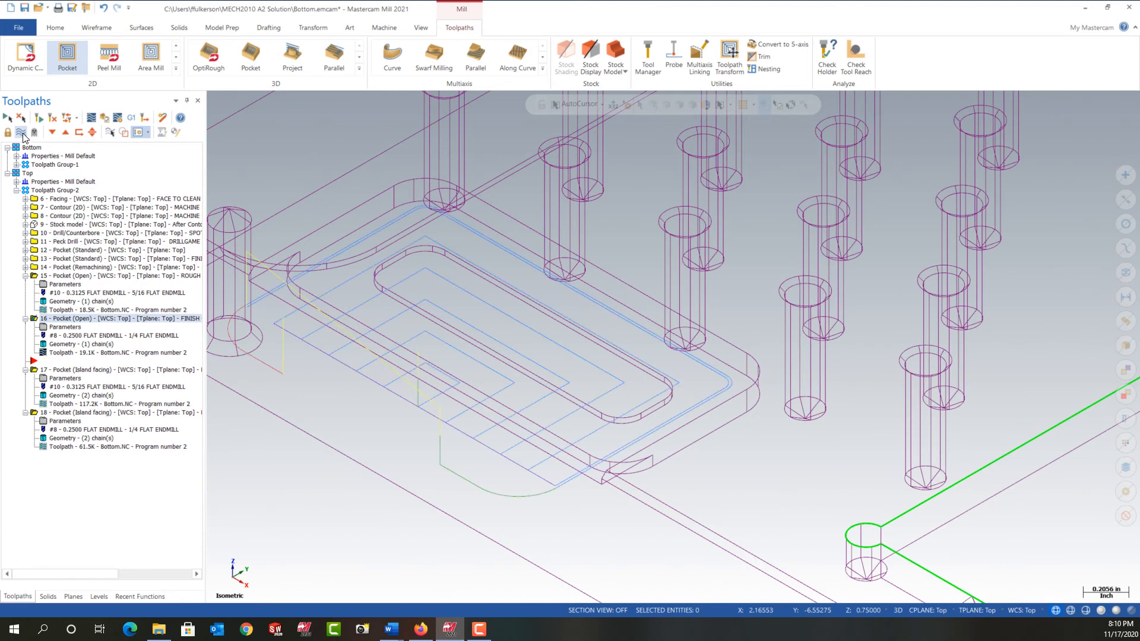
pyautogui.click(21, 132)
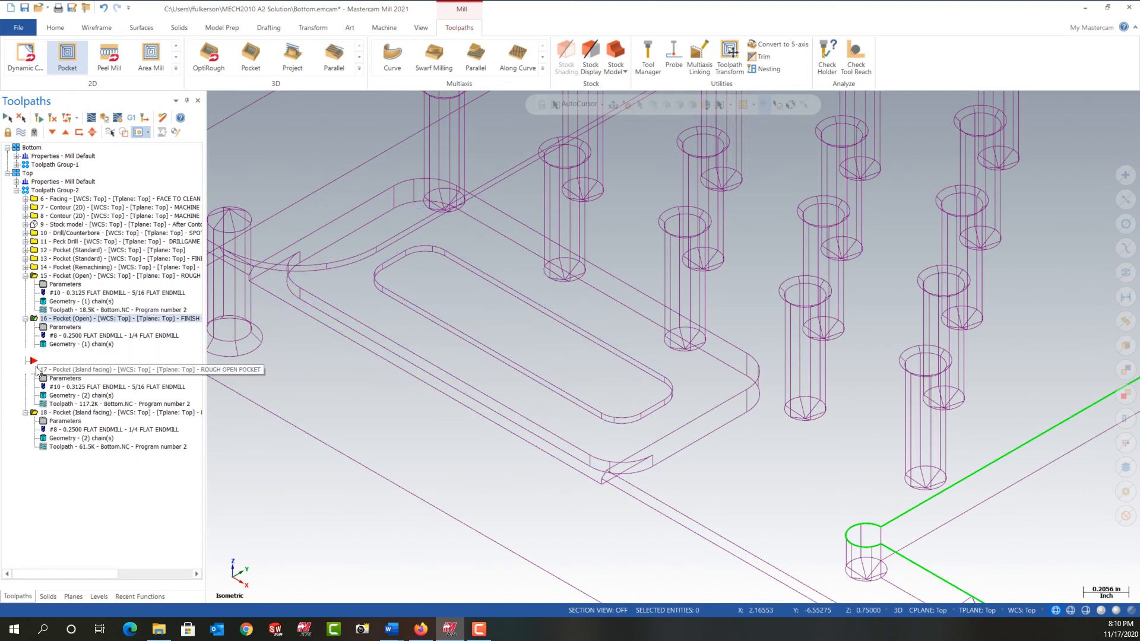
# Step: Move the finish open pocket operation below the rough island facing operation and toggle its toolpath display
pyautogui.moveTo(53, 352); pyautogui.dragTo(53, 371)
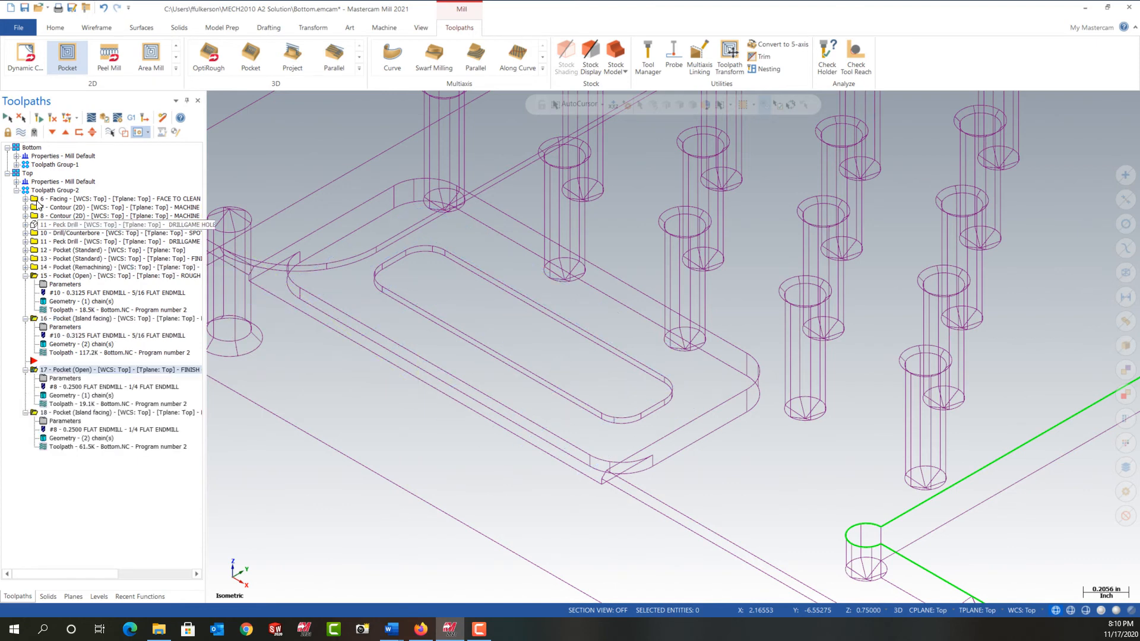
pyautogui.click(22, 132)
pyautogui.click(24, 134)
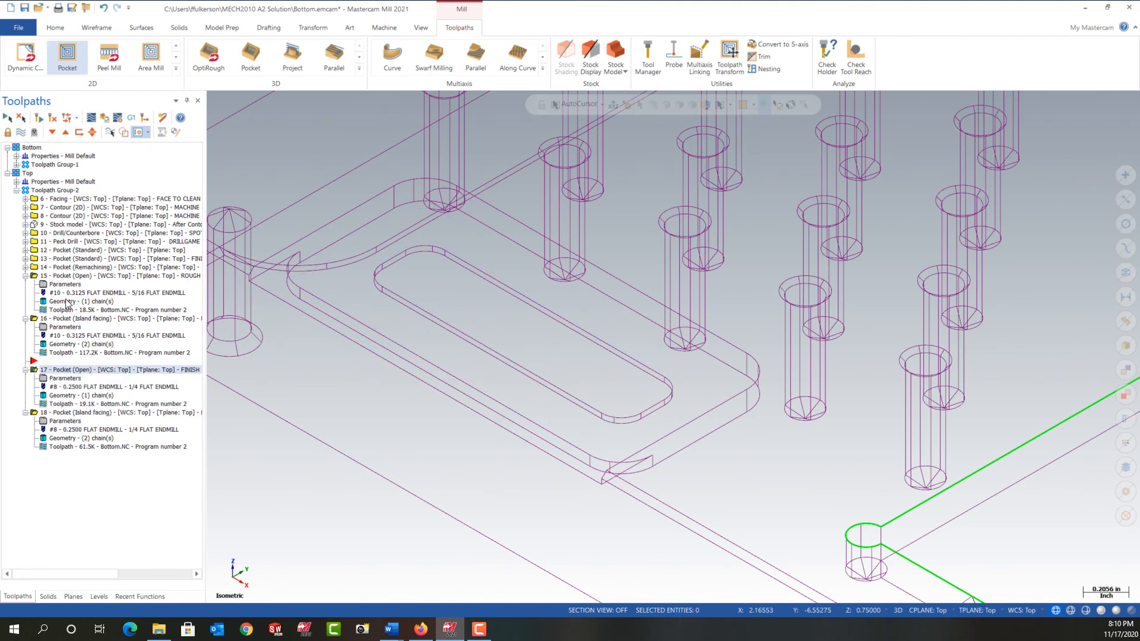
# Step: Display finish island facing operation 18's toolpath, turn off its depth cuts and regenerate it
pyautogui.click(36, 414)
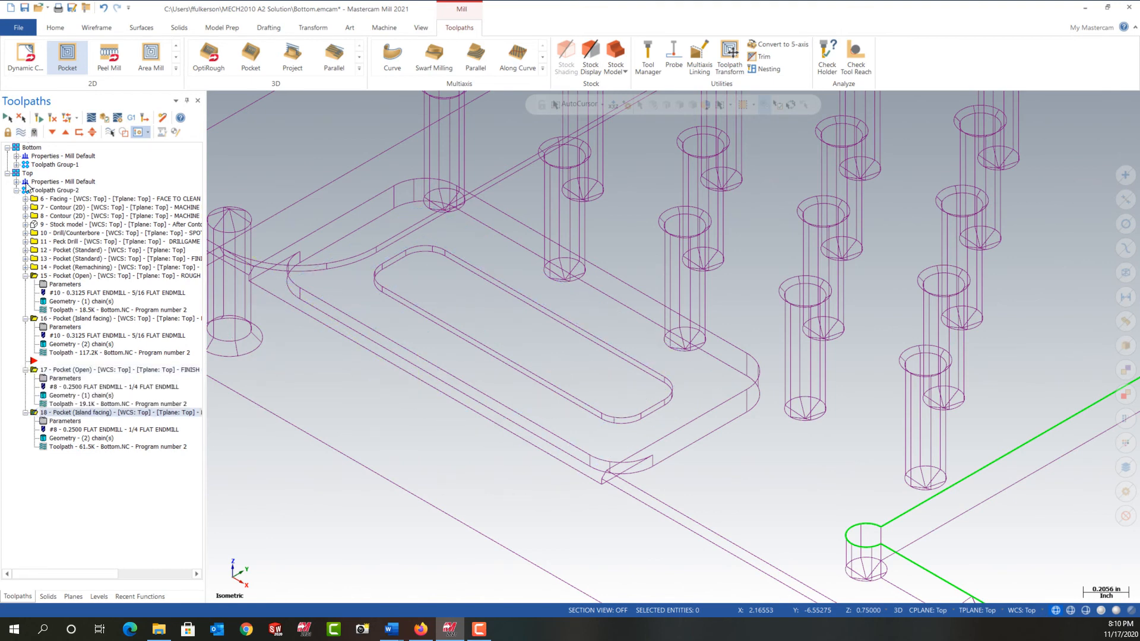
pyautogui.click(24, 134)
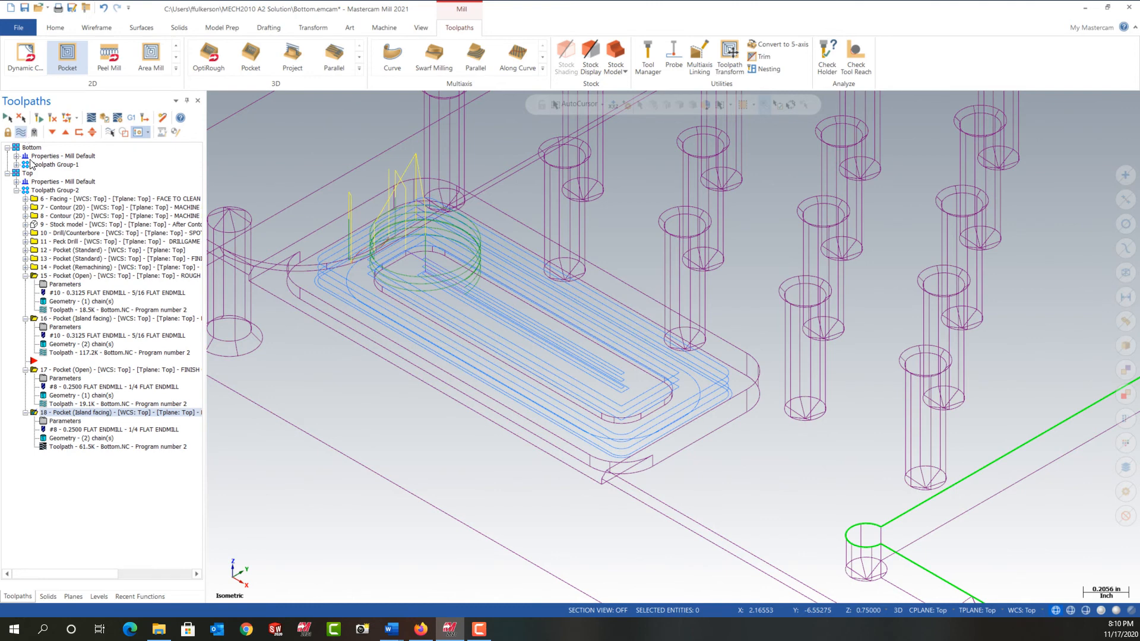
pyautogui.click(61, 422)
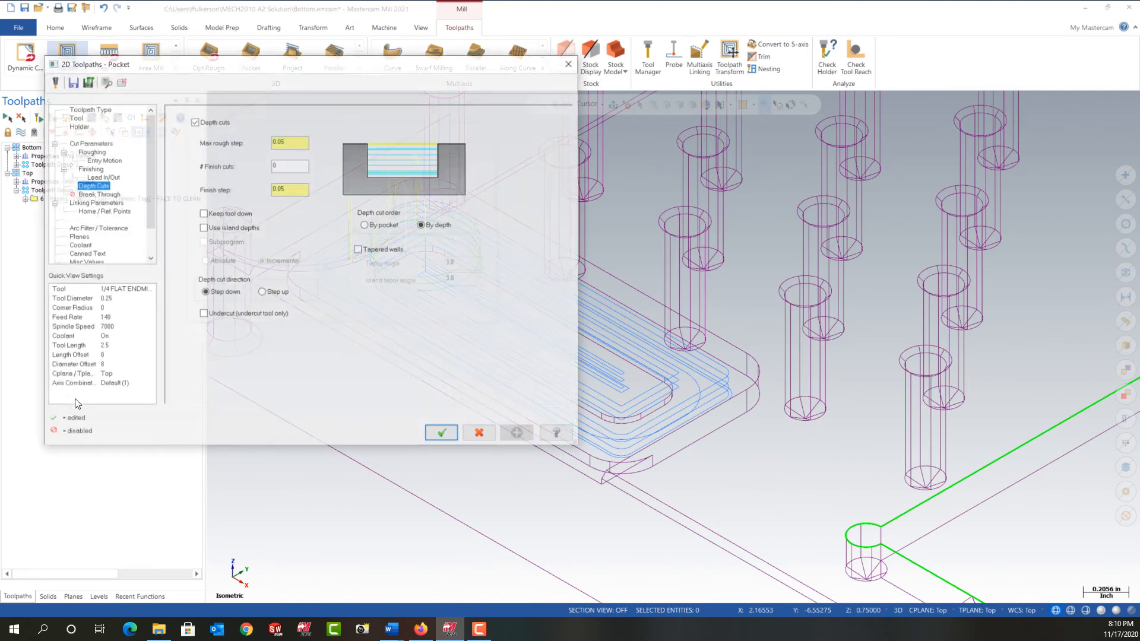
pyautogui.click(438, 433)
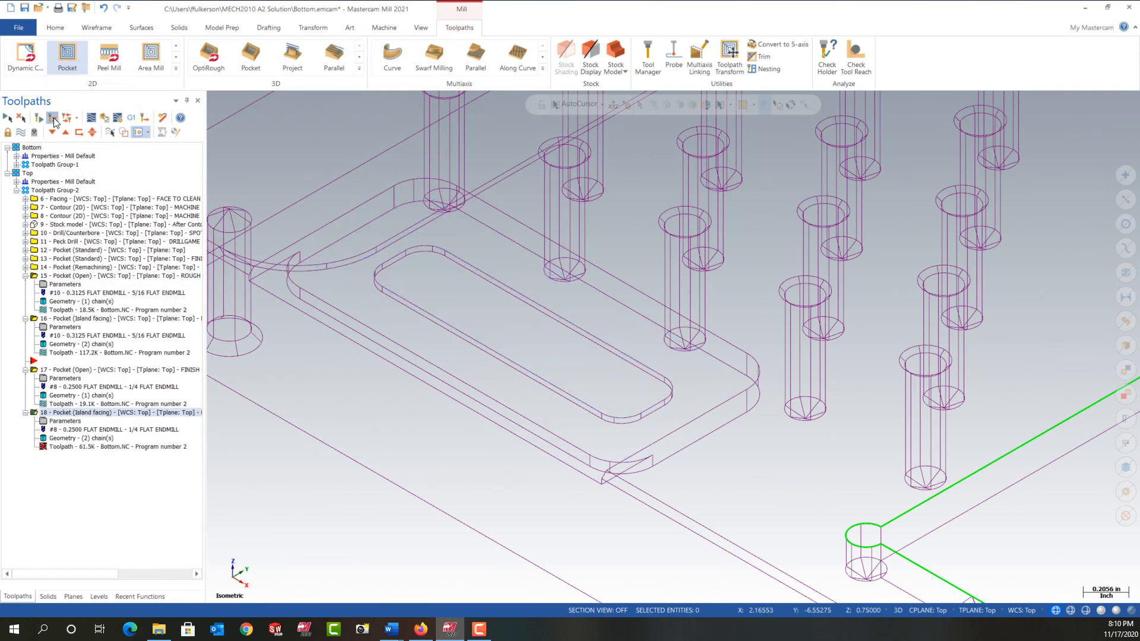
pyautogui.click(53, 117)
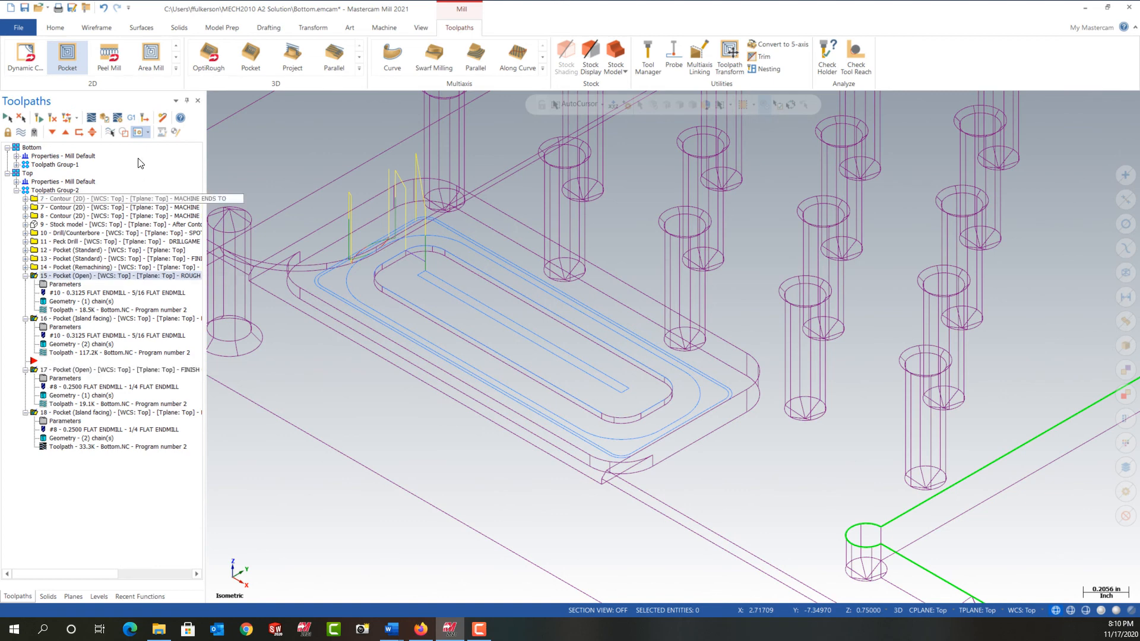
# Step: Simulate pocket operations 15 through 18 in Verify with the color loop applied to distinguish the cuts, and close the simulator
pyautogui.click(107, 119)
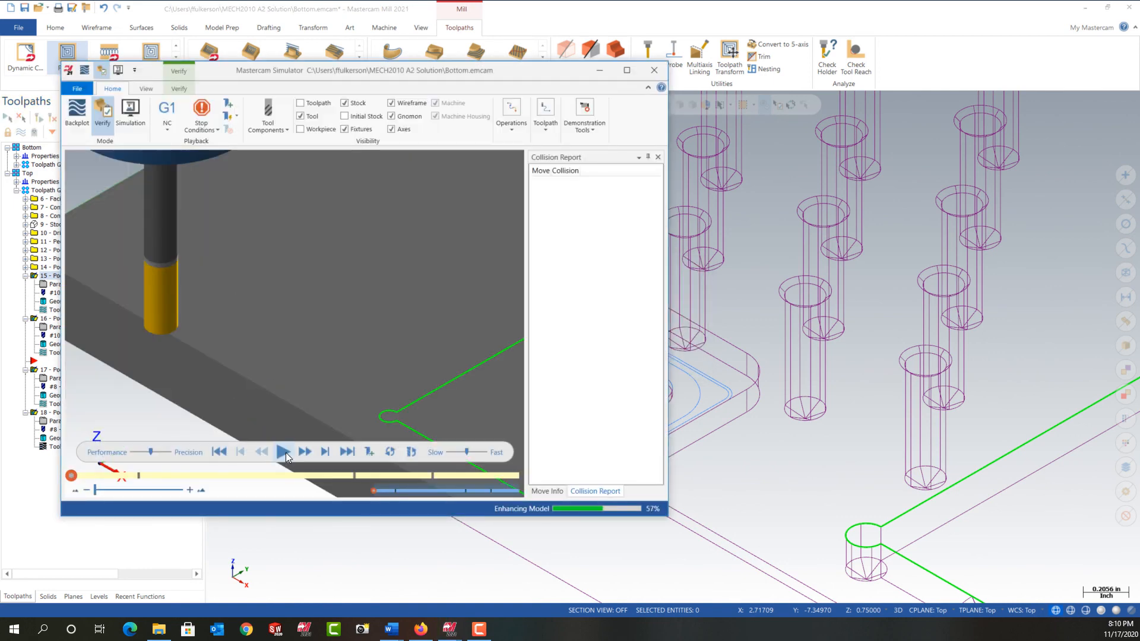
pyautogui.click(286, 452)
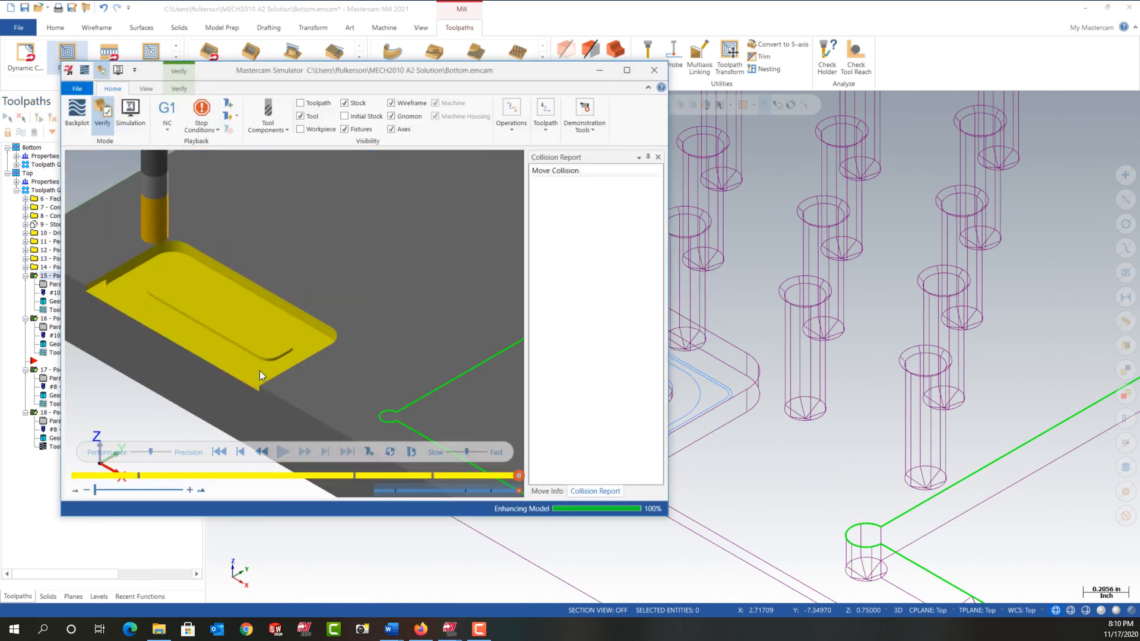
pyautogui.click(179, 89)
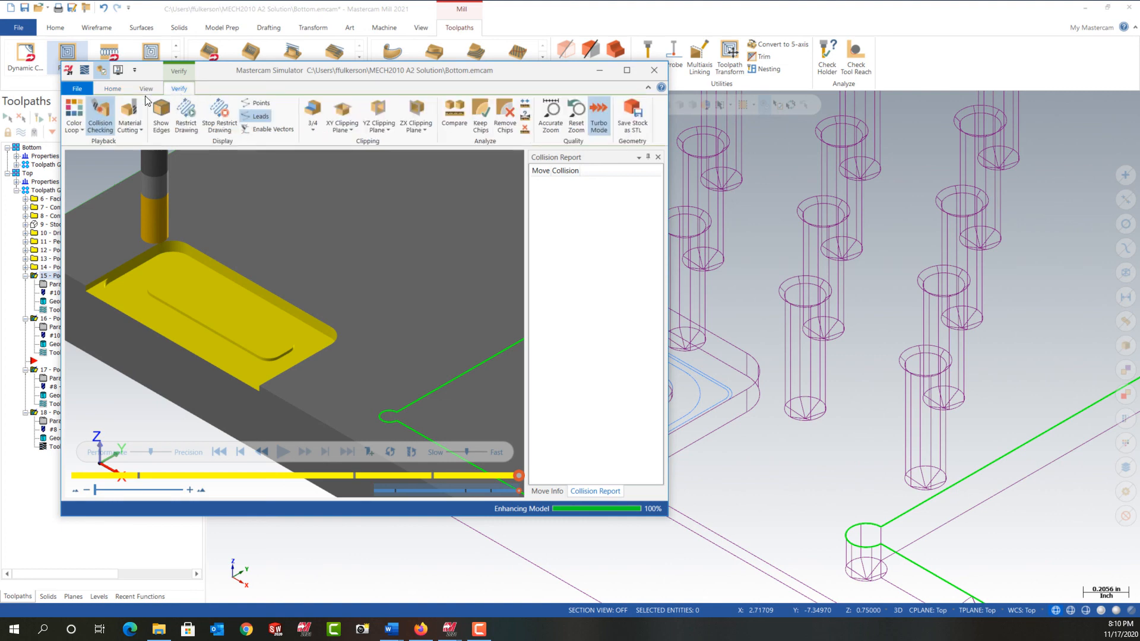
pyautogui.click(73, 110)
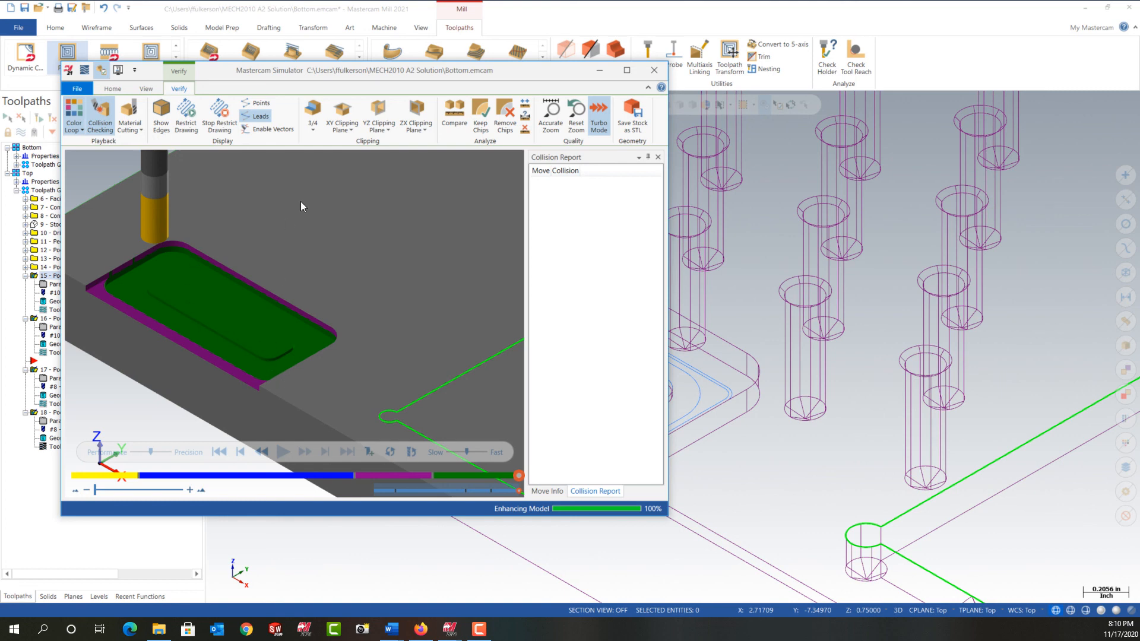
pyautogui.click(654, 70)
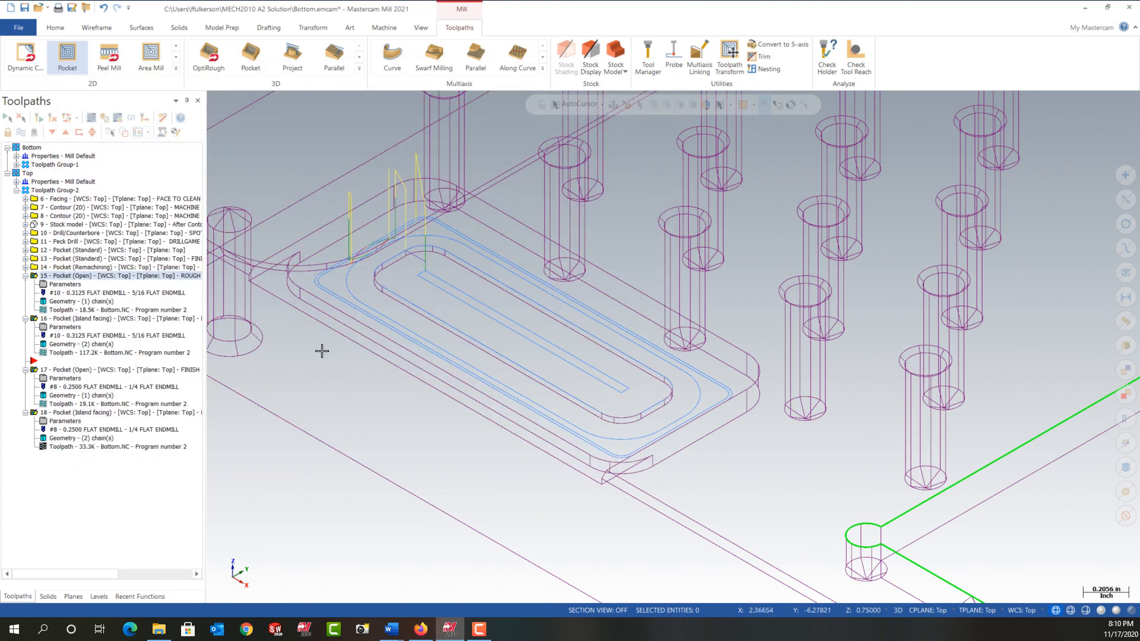